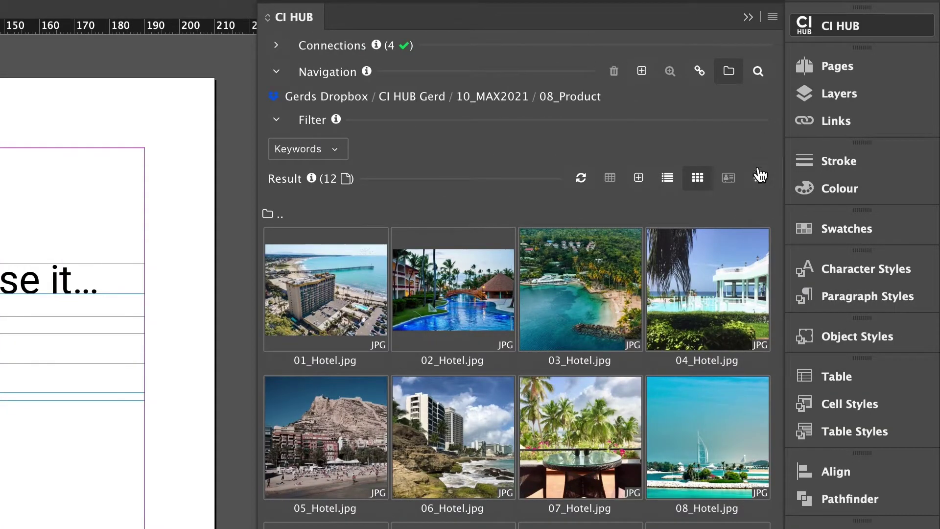
In the result settings, toggle folders and file names off and on, and show conversion notes
{"action": "left_click", "coordinate": [759, 177]}
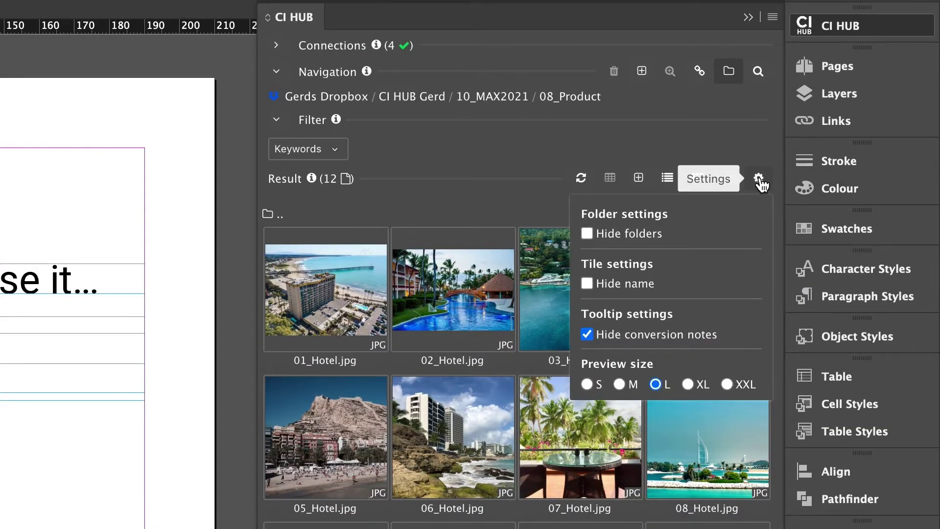
{"action": "left_click", "coordinate": [645, 235]}
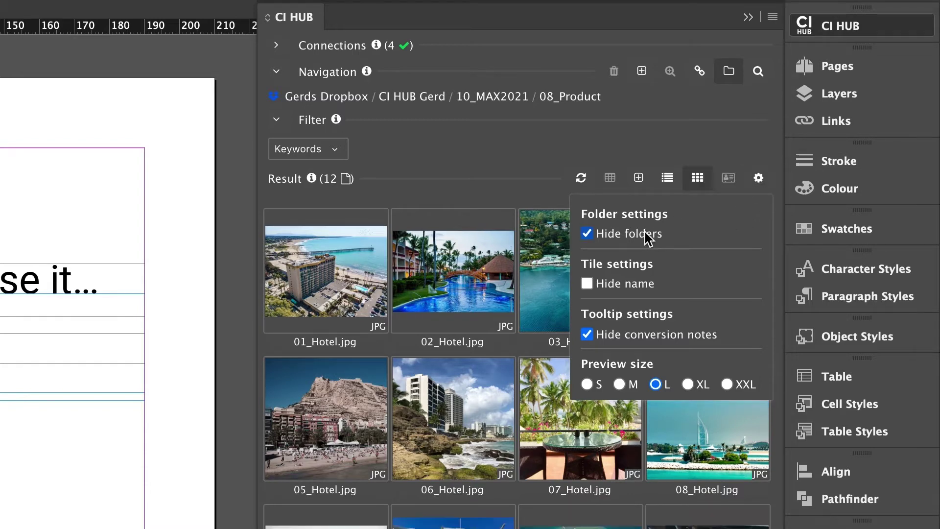
{"action": "left_click", "coordinate": [646, 235]}
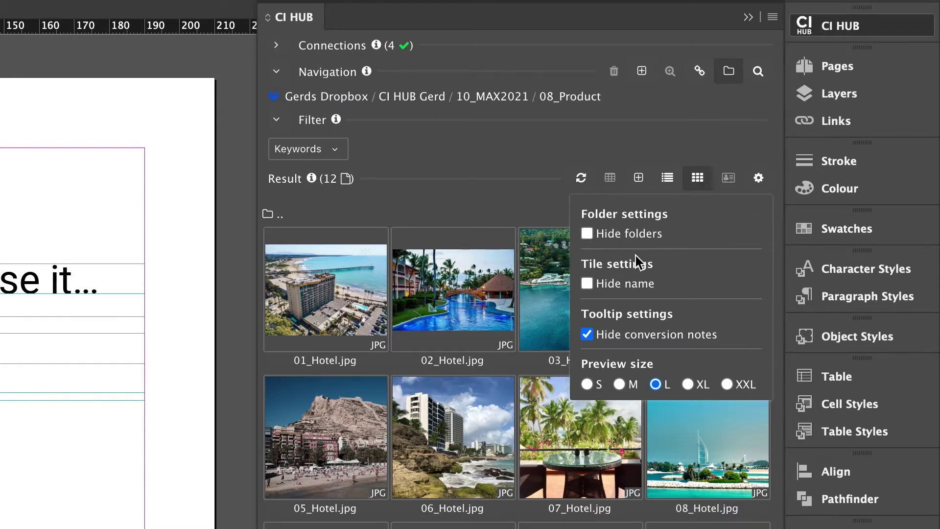
{"action": "left_click", "coordinate": [631, 294]}
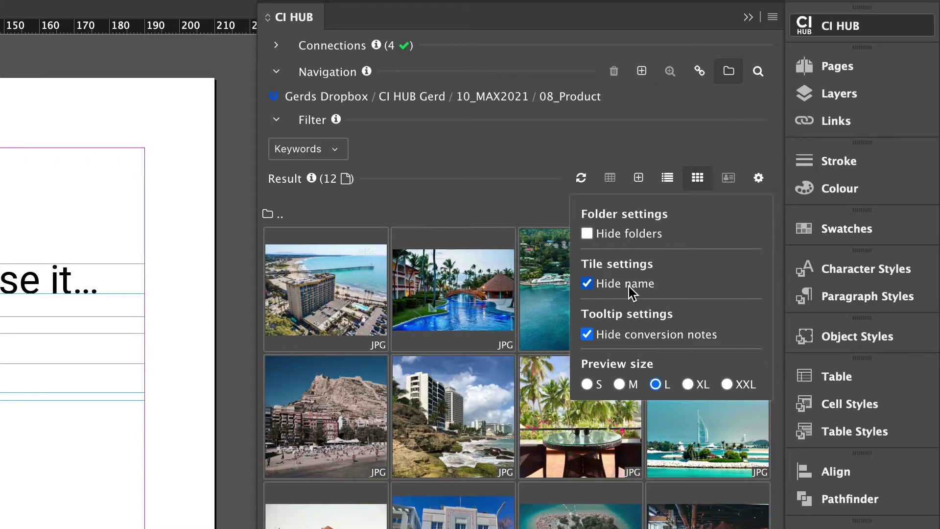
{"action": "left_click", "coordinate": [629, 286]}
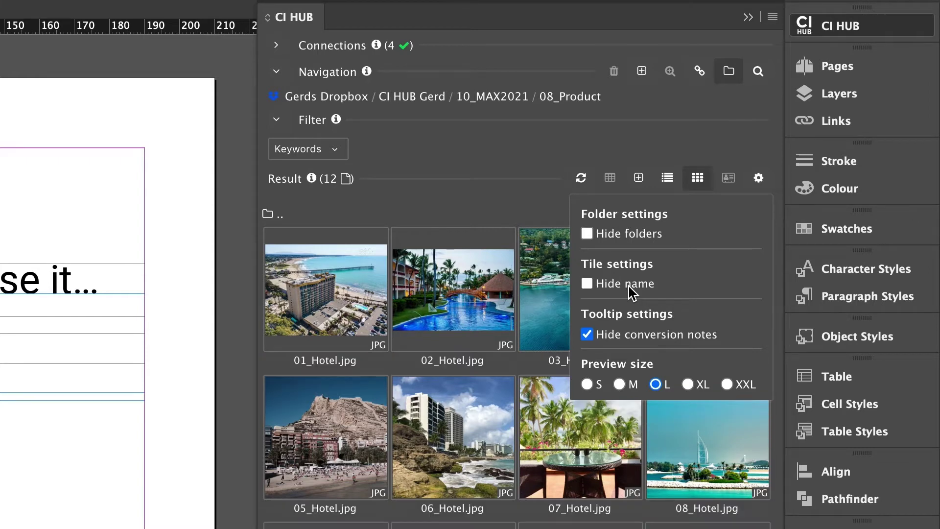
{"action": "left_click", "coordinate": [630, 337]}
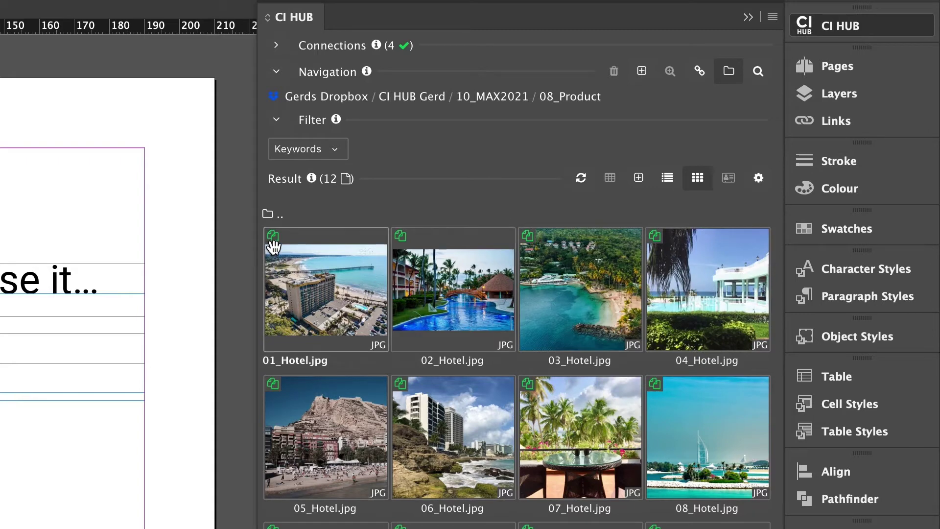
Hide the conversion notes again and try preview sizes M and S before returning to L
{"action": "mouse_move", "coordinate": [277, 249]}
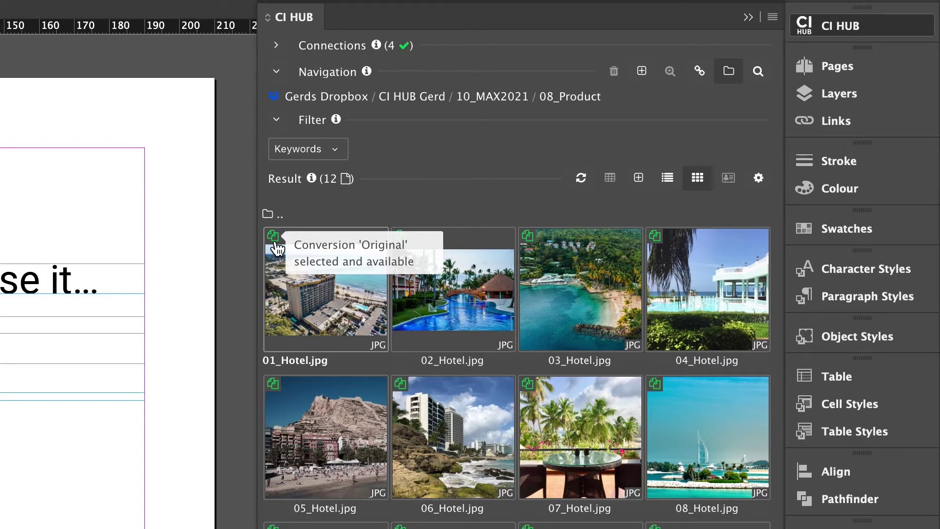
{"action": "left_click", "coordinate": [758, 177]}
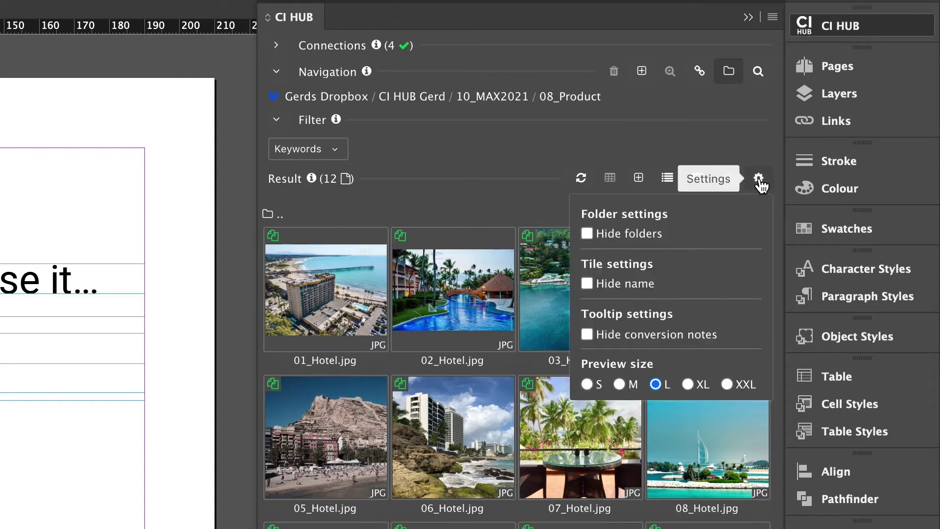
{"action": "left_click", "coordinate": [661, 333]}
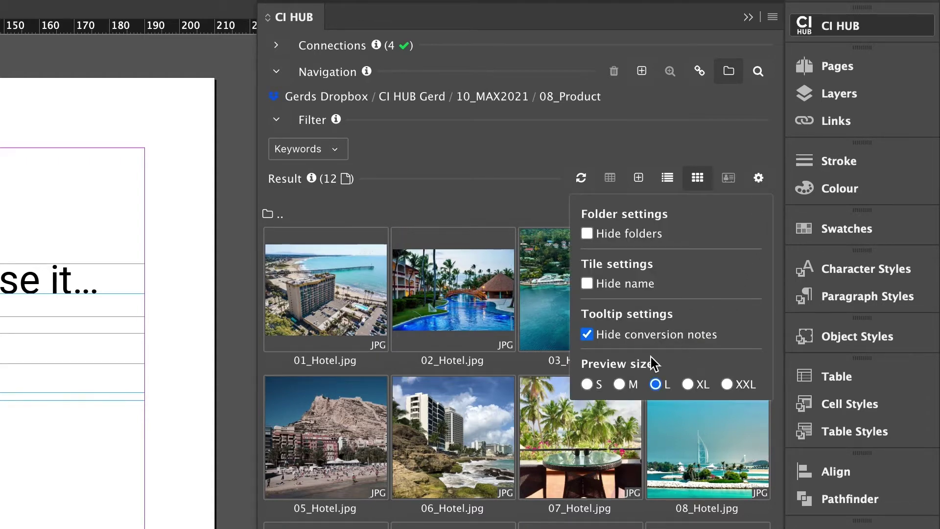
{"action": "left_click", "coordinate": [620, 385]}
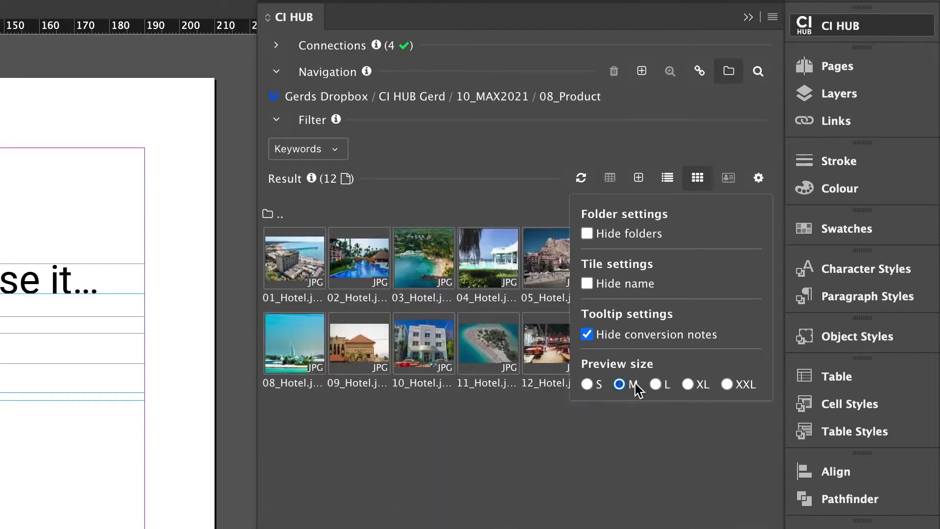
{"action": "left_click", "coordinate": [587, 384]}
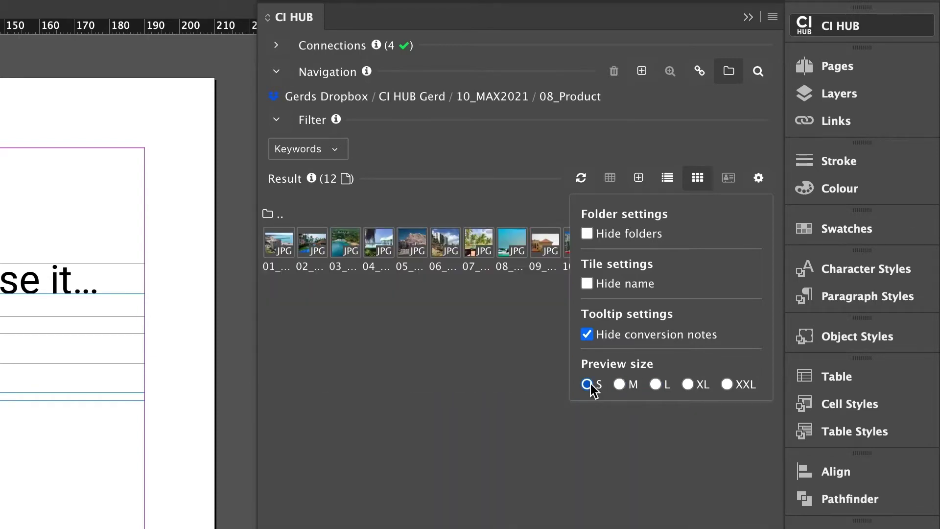
{"action": "left_click", "coordinate": [662, 388]}
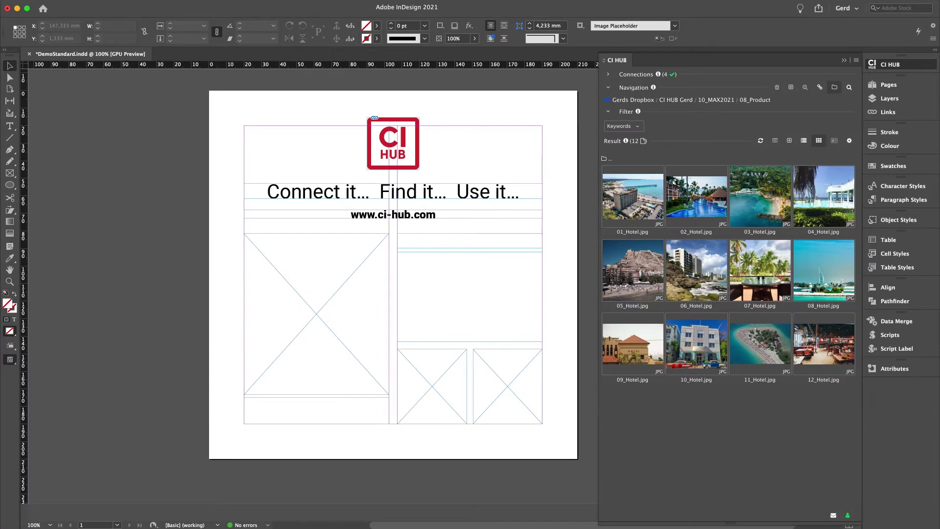
Switch InDesign to the XXL workspace through Window > Workspace
{"action": "left_click", "coordinate": [254, 3]}
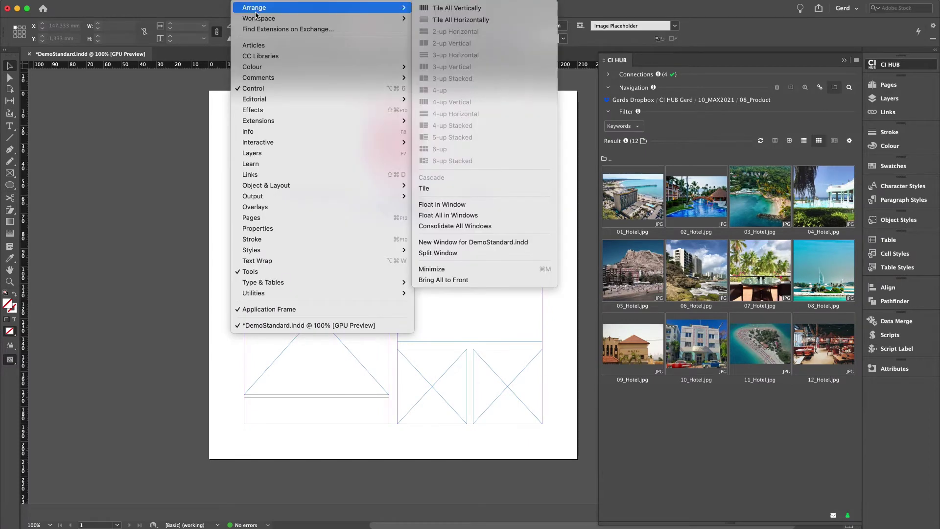
{"action": "mouse_move", "coordinate": [258, 19]}
{"action": "left_click", "coordinate": [445, 40]}
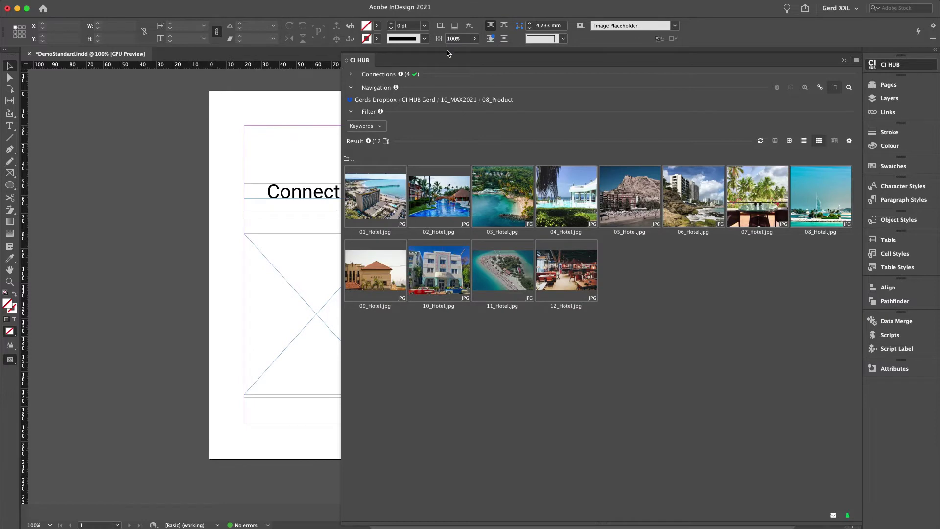
Try XL and XXL preview sizes in the result settings, then set L again
{"action": "left_click", "coordinate": [849, 140]}
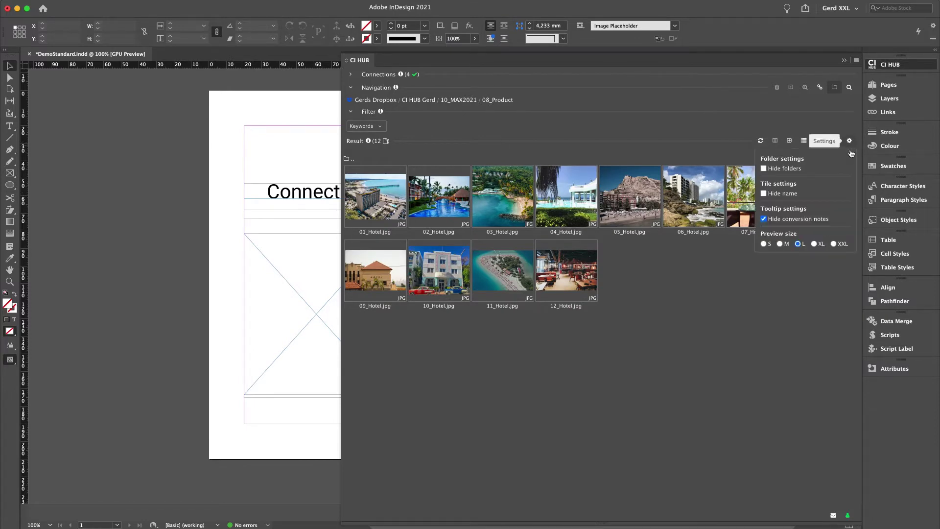
{"action": "left_click", "coordinate": [821, 245]}
{"action": "left_click", "coordinate": [842, 244]}
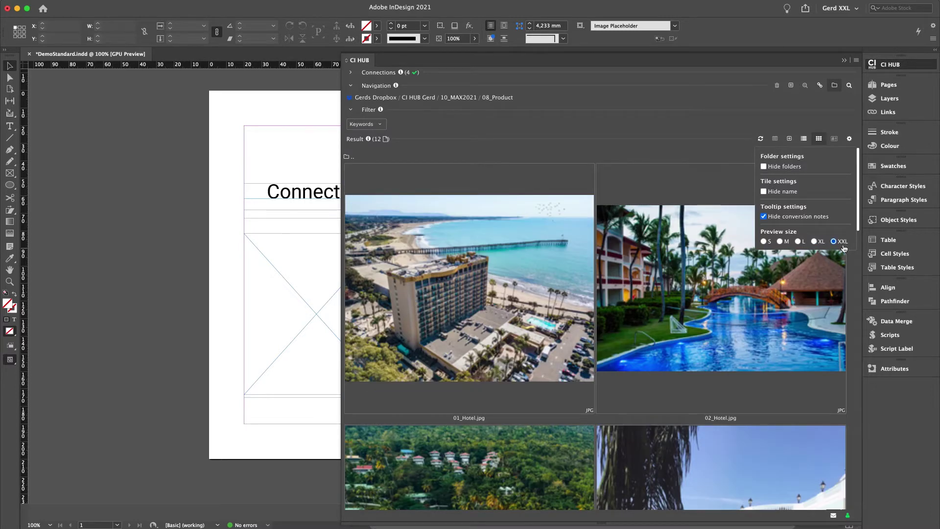
{"action": "left_click", "coordinate": [824, 244]}
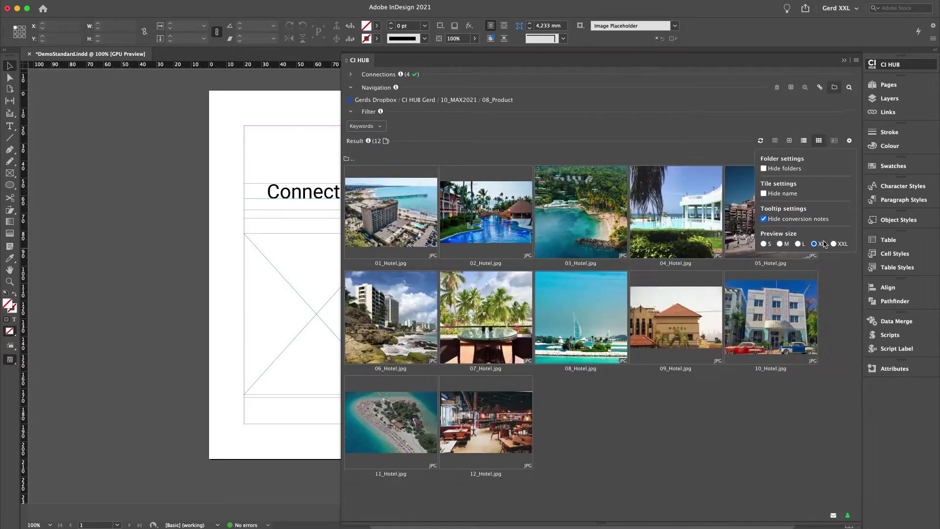
{"action": "left_click", "coordinate": [801, 244]}
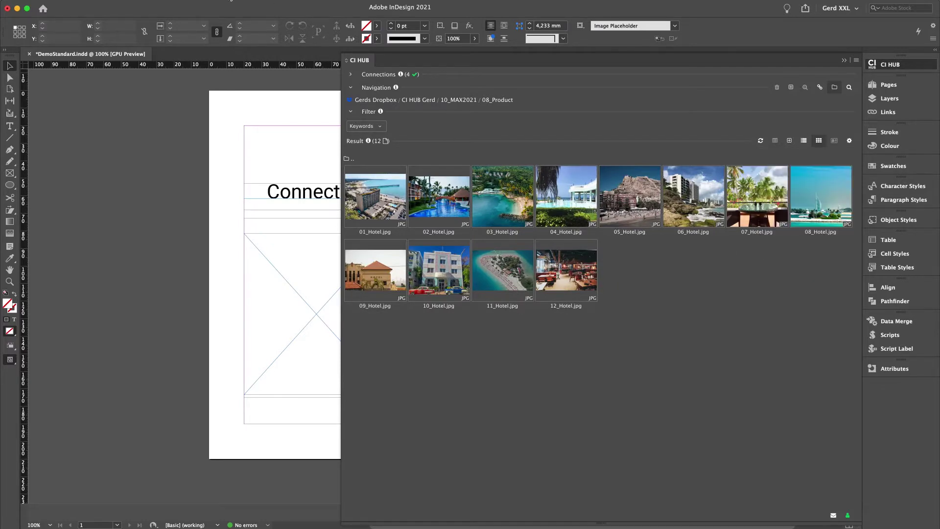
Restore the standard InDesign workspace
{"action": "left_click", "coordinate": [231, 1]}
{"action": "mouse_move", "coordinate": [254, 18]}
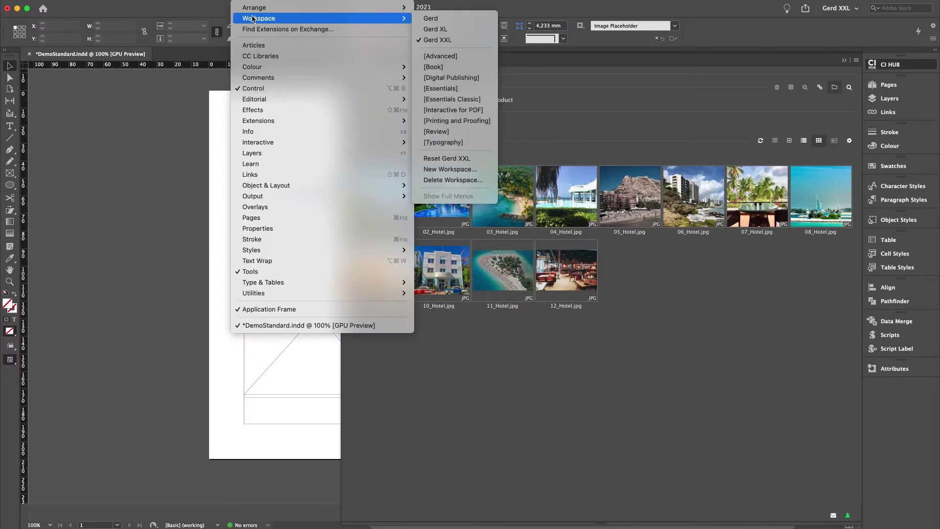
{"action": "left_click", "coordinate": [444, 23]}
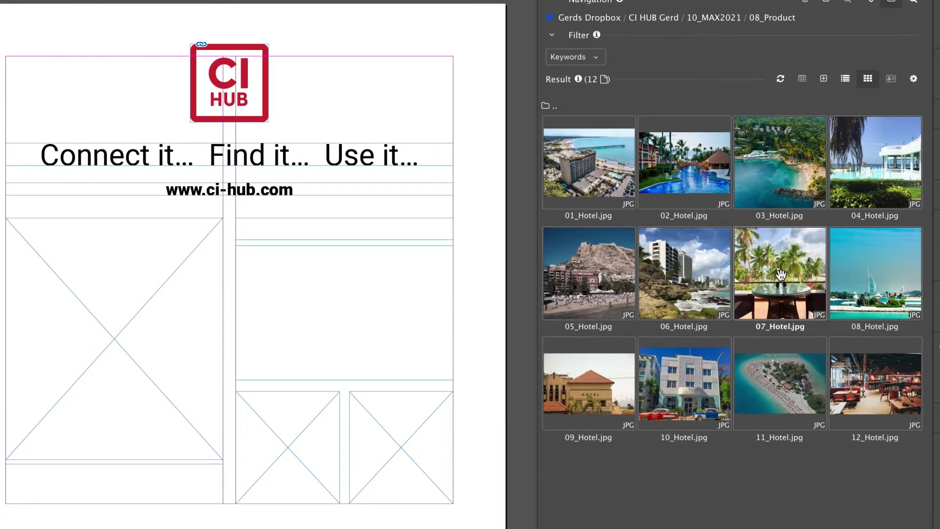
Place and link 07_Hotel.jpg into the ad's left placeholder frame
{"action": "right_click", "coordinate": [781, 274]}
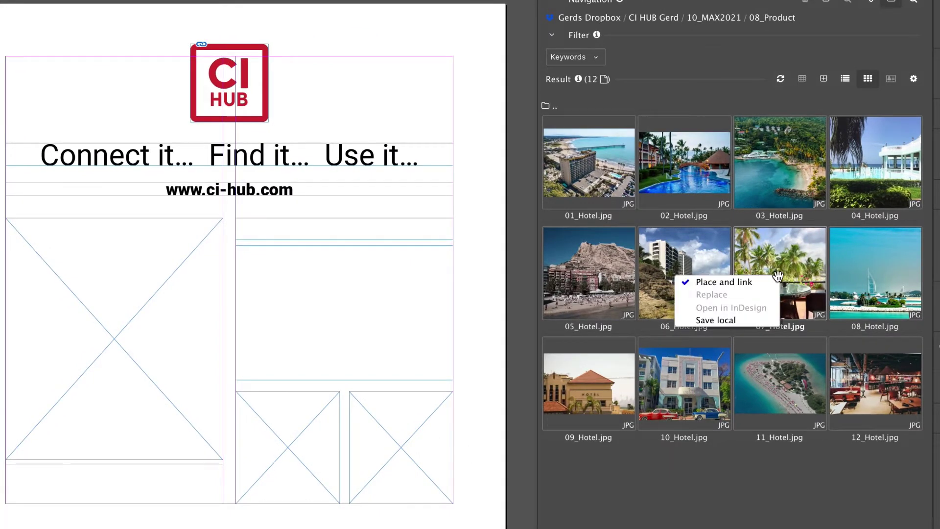
{"action": "left_click", "coordinate": [773, 276]}
{"action": "right_click", "coordinate": [777, 261]}
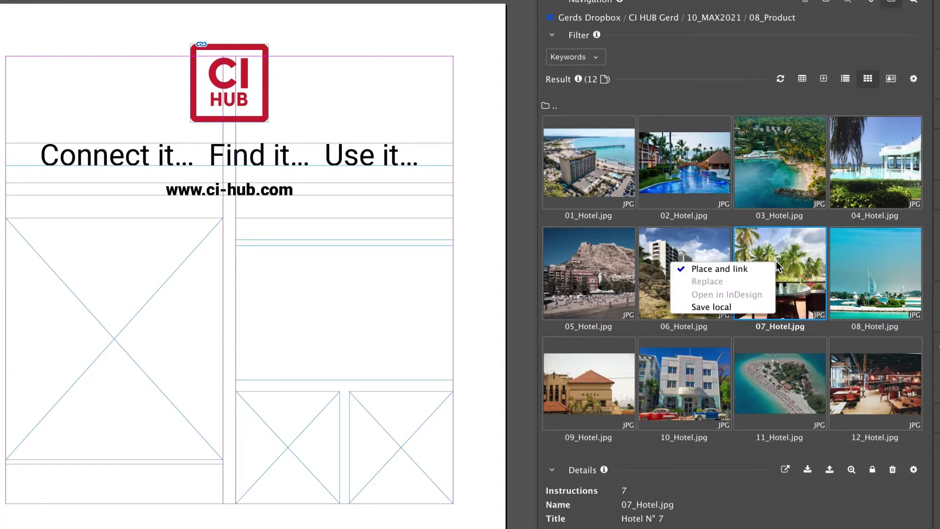
{"action": "left_click", "coordinate": [758, 270]}
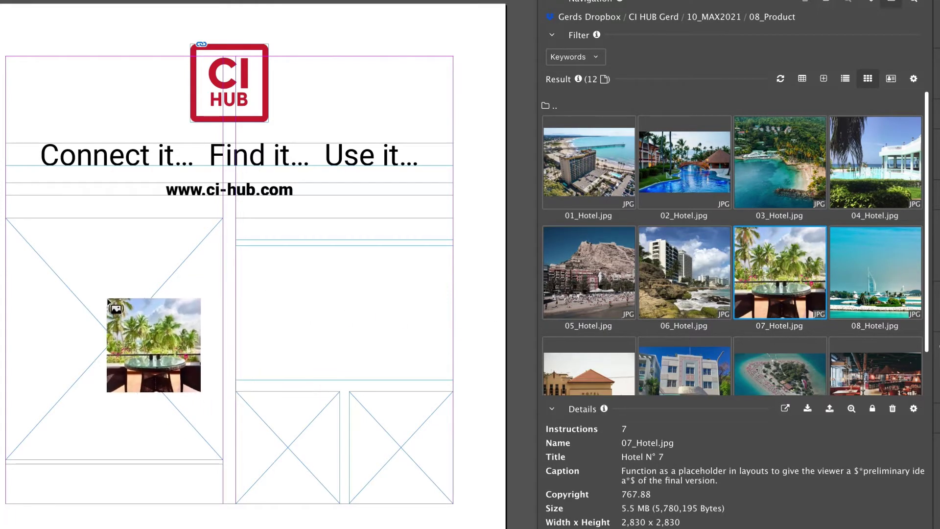
{"action": "left_click", "coordinate": [80, 289]}
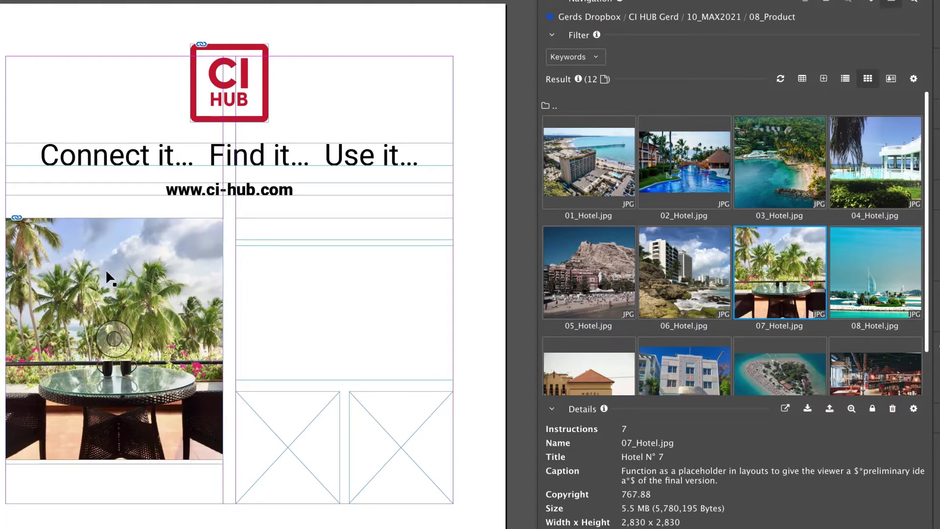
Replace the placed image with 08_Hotel.jpg and save another hotel image locally
{"action": "left_click", "coordinate": [150, 267]}
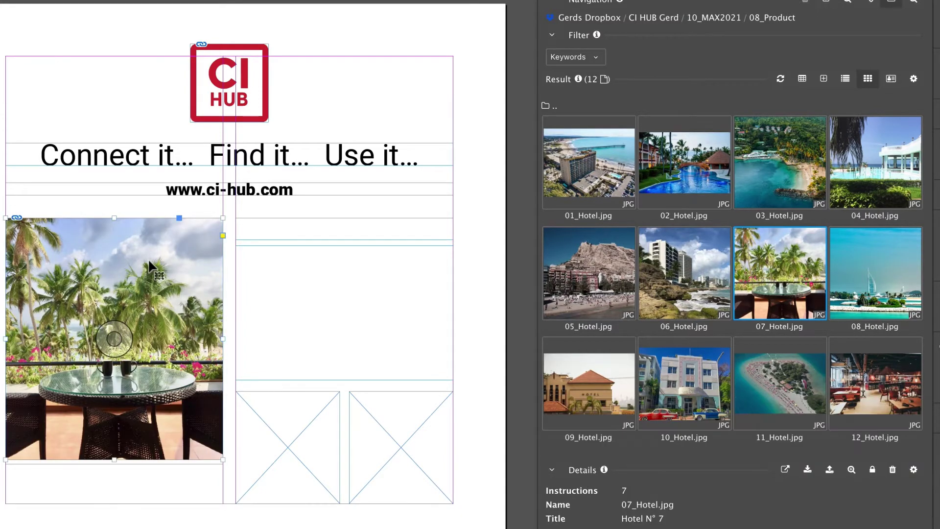
{"action": "right_click", "coordinate": [856, 270]}
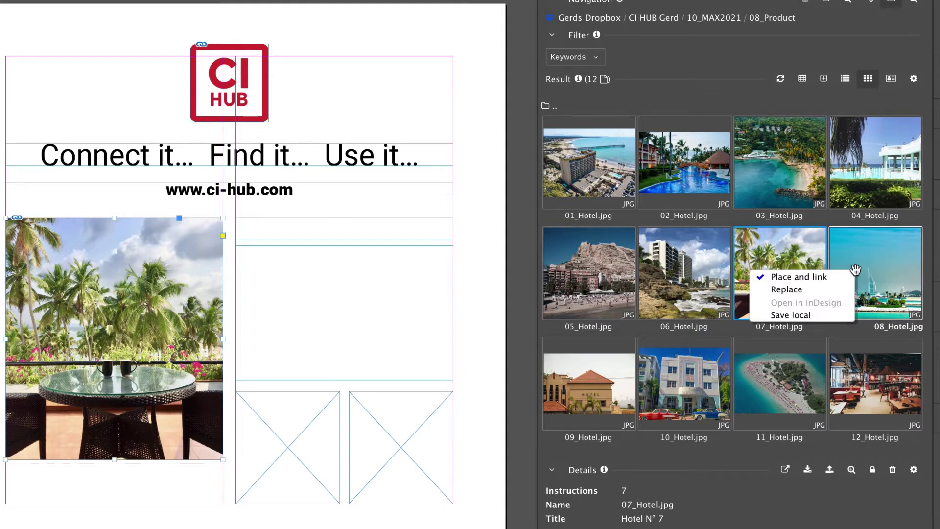
{"action": "left_click", "coordinate": [840, 289]}
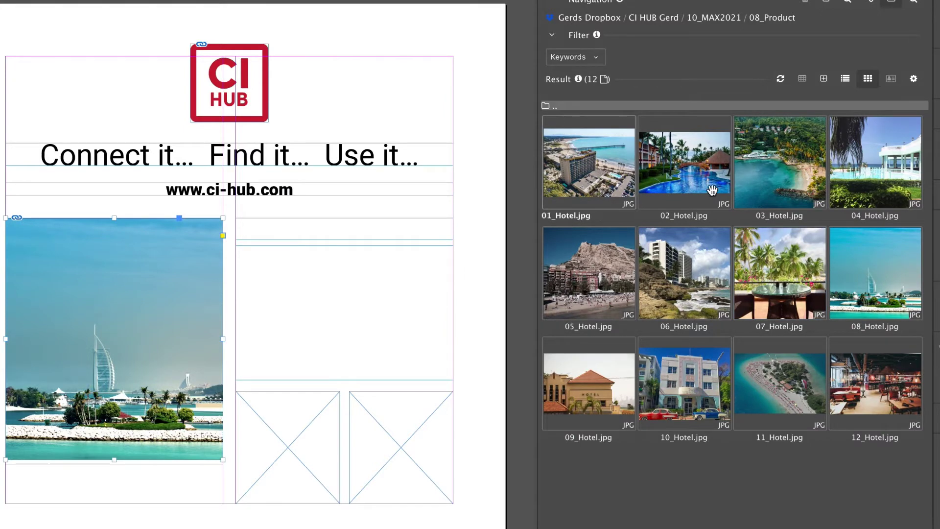
{"action": "right_click", "coordinate": [846, 166]}
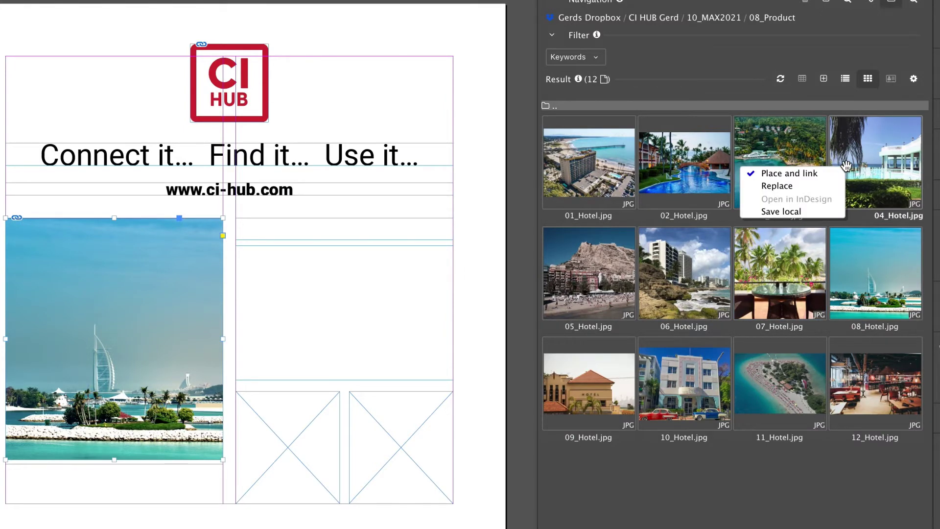
{"action": "left_click", "coordinate": [824, 215]}
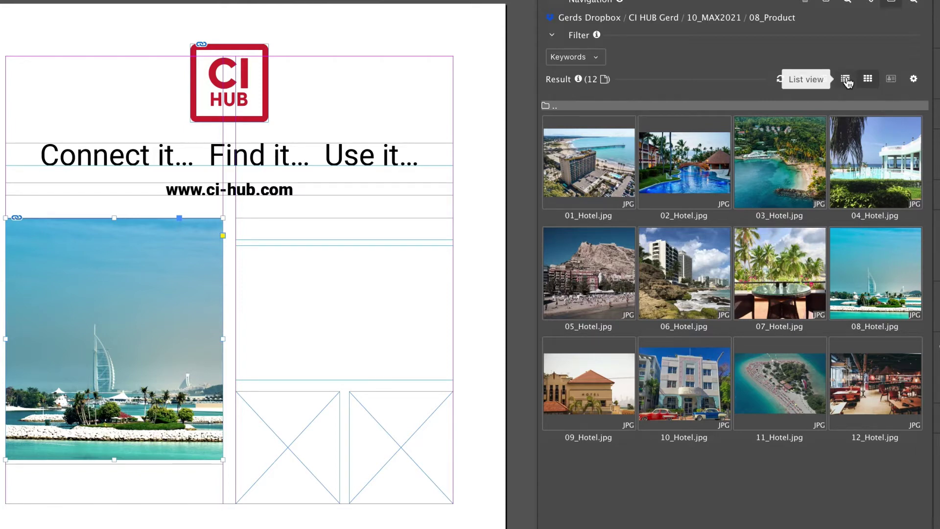
Show the results as a column list sorted by name ascending
{"action": "left_click", "coordinate": [847, 81]}
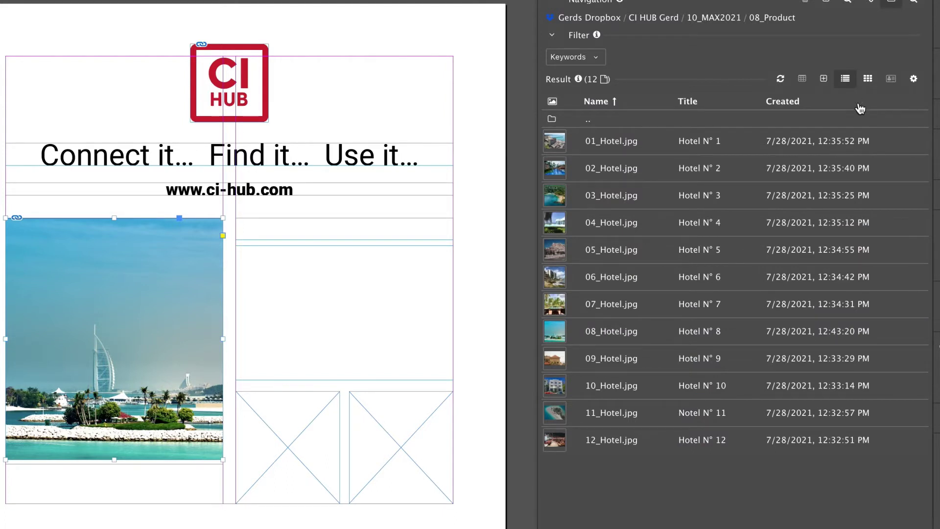
{"action": "left_click", "coordinate": [605, 102]}
{"action": "left_click", "coordinate": [604, 103]}
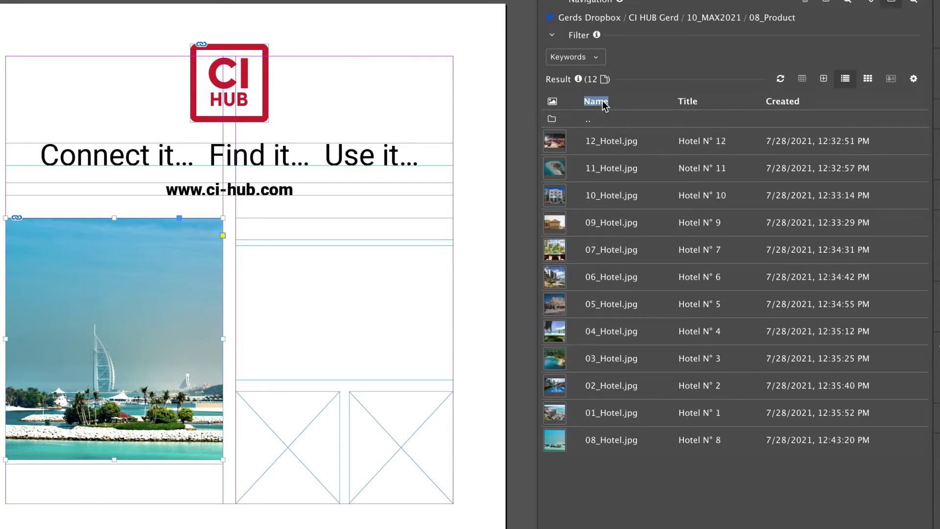
{"action": "left_click", "coordinate": [604, 103]}
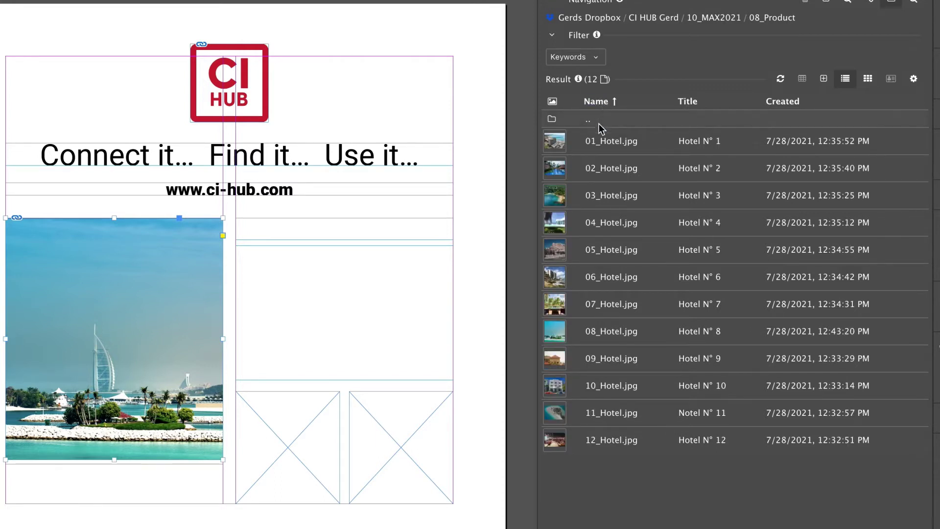
Go up to 10_MAX2021, reopen 08_Product, and open the display settings
{"action": "left_click", "coordinate": [550, 122]}
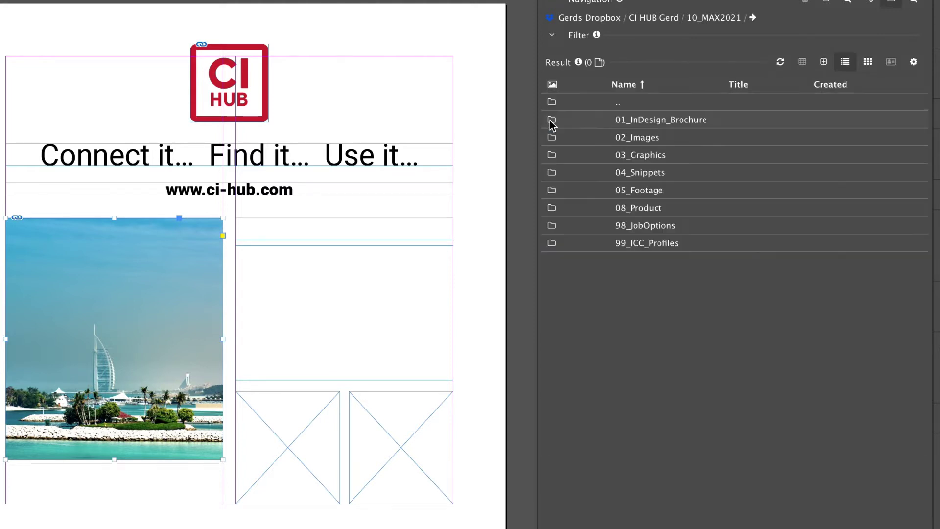
{"action": "left_click", "coordinate": [552, 211]}
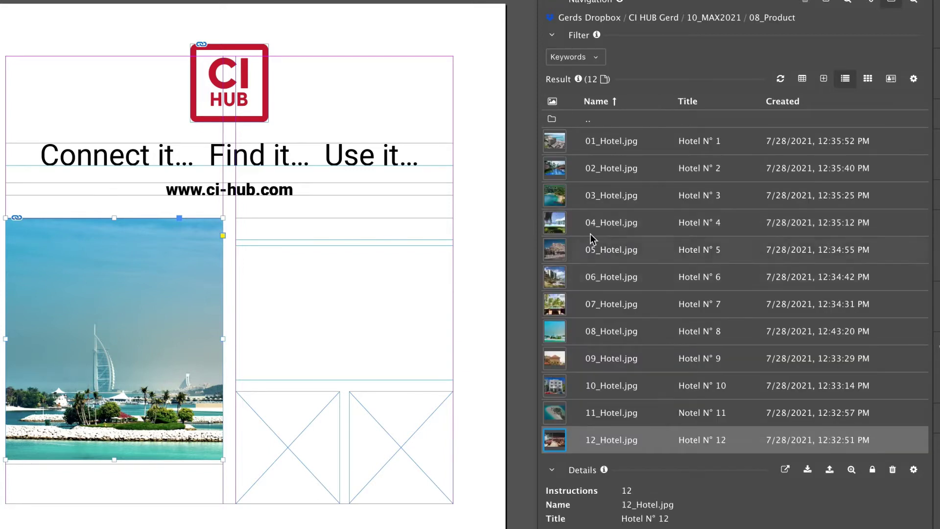
{"action": "left_click", "coordinate": [552, 122]}
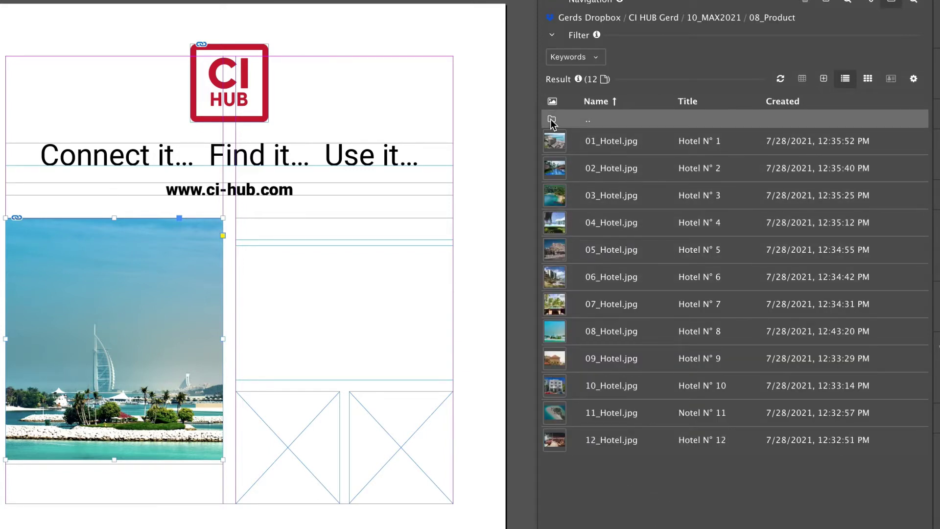
{"action": "left_click", "coordinate": [914, 81]}
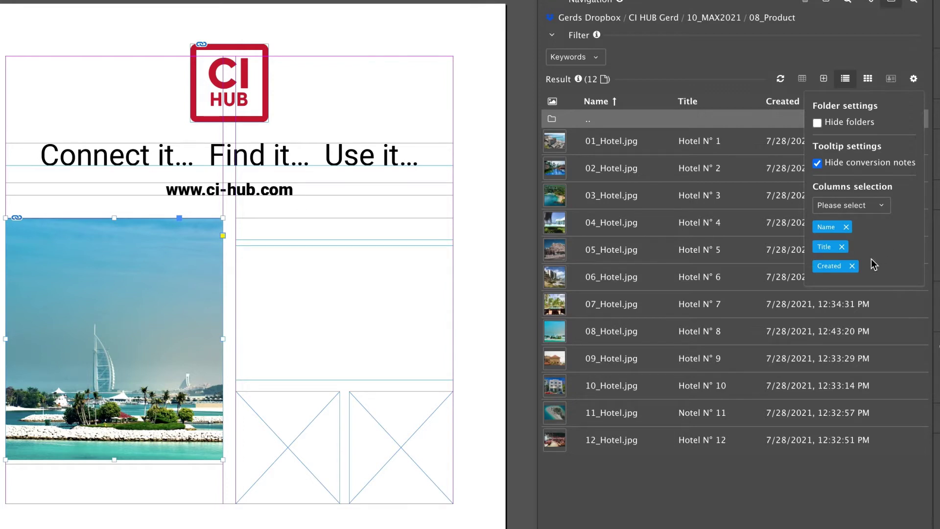
Remove the Created column and add the Modified column to the file list
{"action": "left_click", "coordinate": [852, 265]}
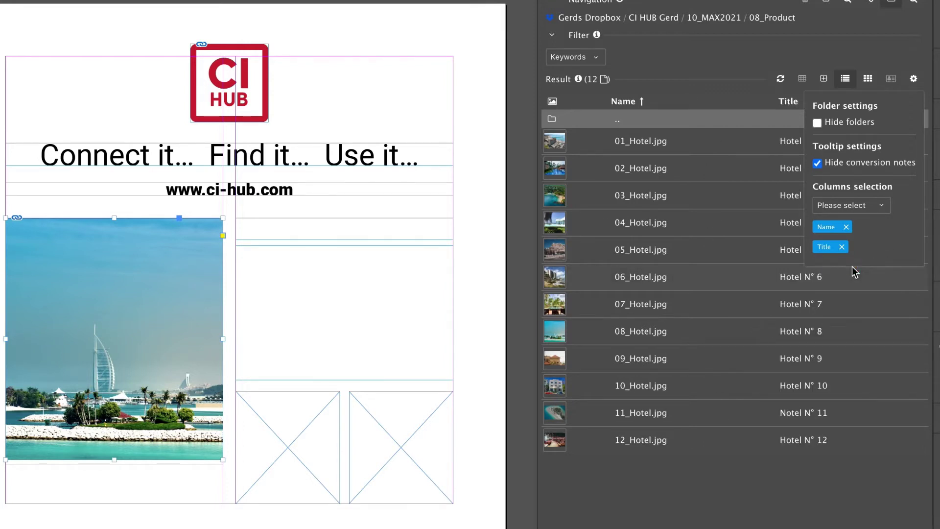
{"action": "left_click", "coordinate": [882, 210]}
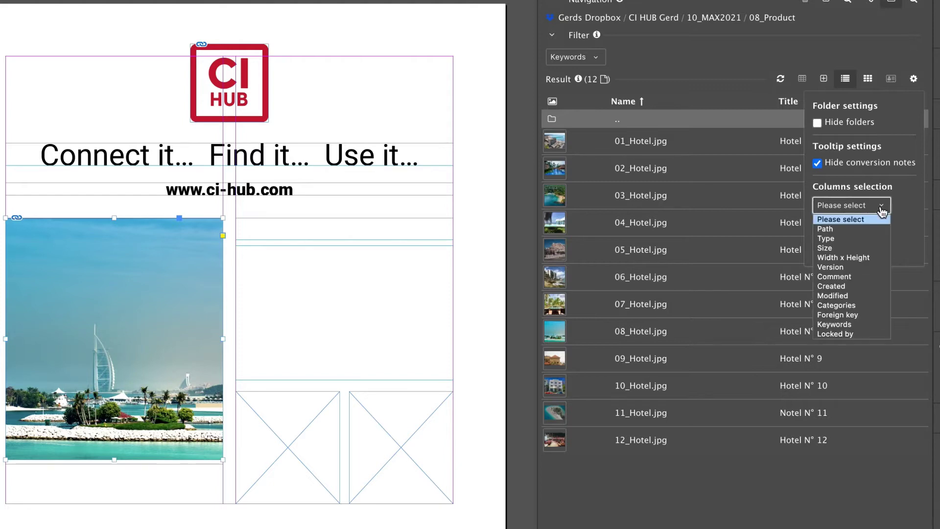
{"action": "left_click", "coordinate": [848, 297]}
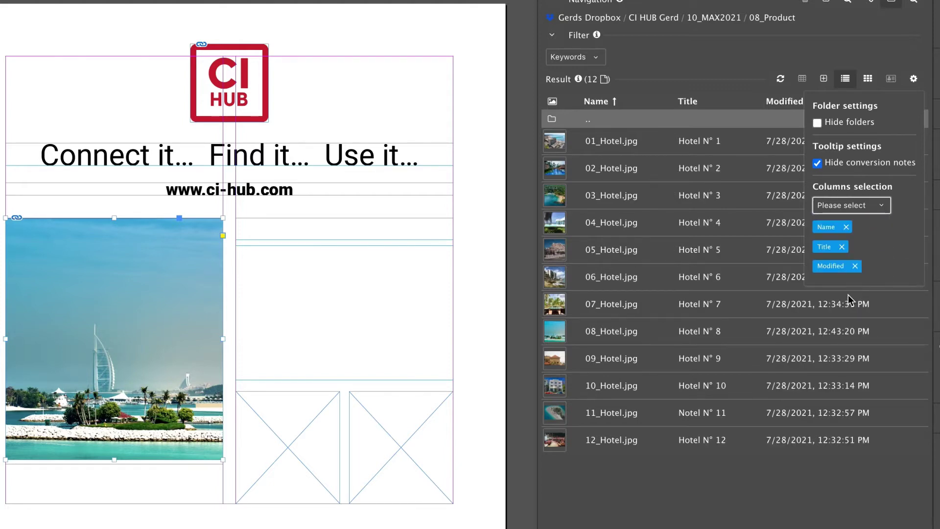
{"action": "left_click", "coordinate": [855, 290]}
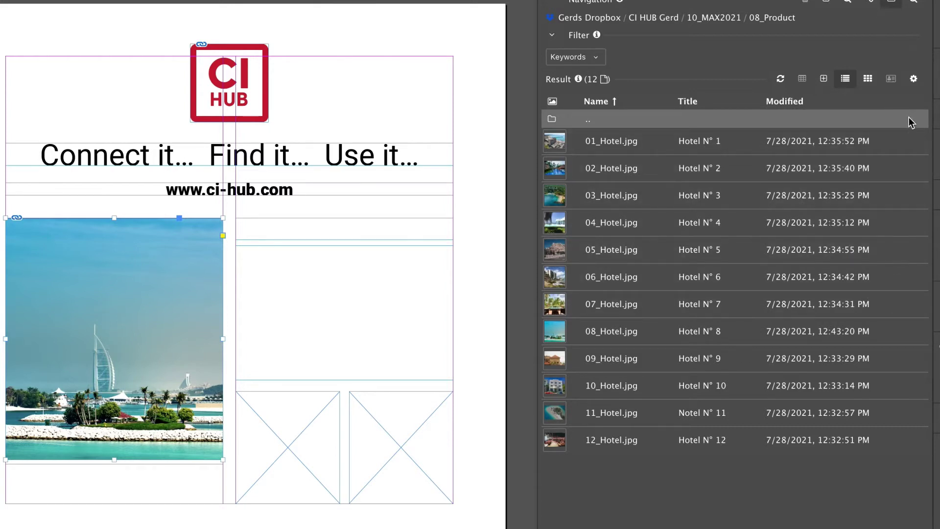
Reorder the columns to Title, Modified, Name, then view actions for the Hotel N° 8 image
{"action": "left_click", "coordinate": [913, 78]}
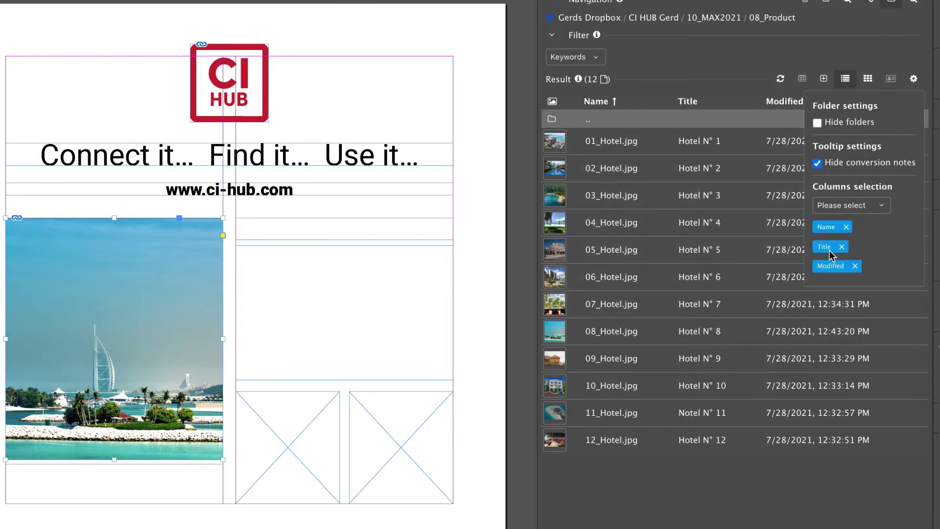
{"action": "left_click_drag", "start_coordinate": [828, 248], "coordinate": [828, 218]}
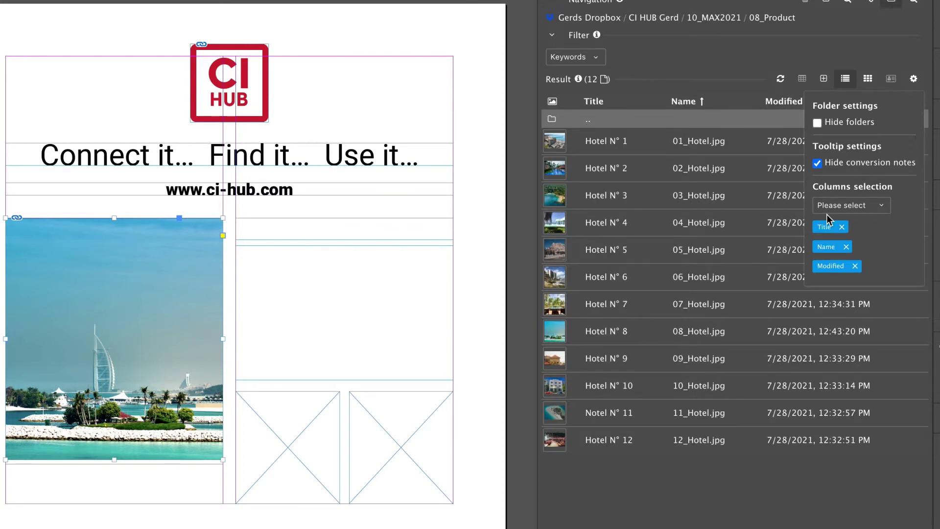
{"action": "left_click_drag", "start_coordinate": [825, 247], "coordinate": [823, 276]}
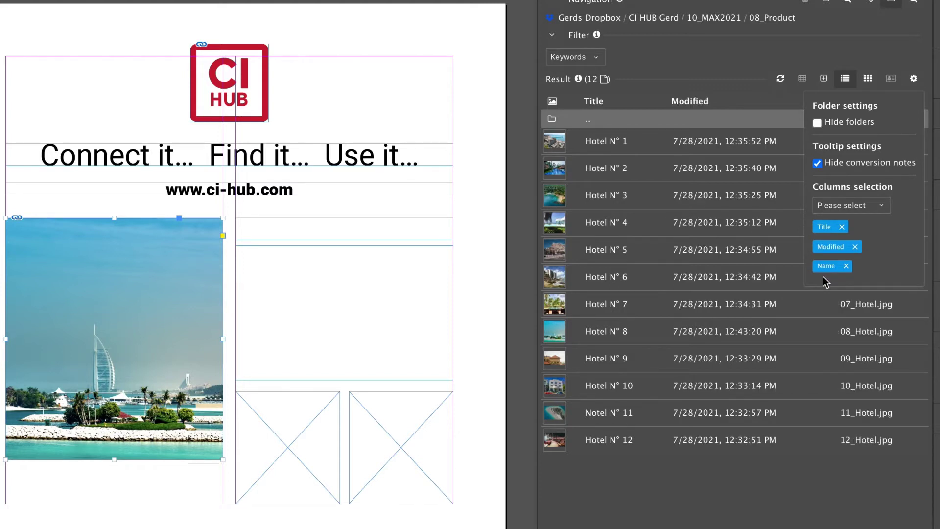
{"action": "left_click", "coordinate": [932, 94]}
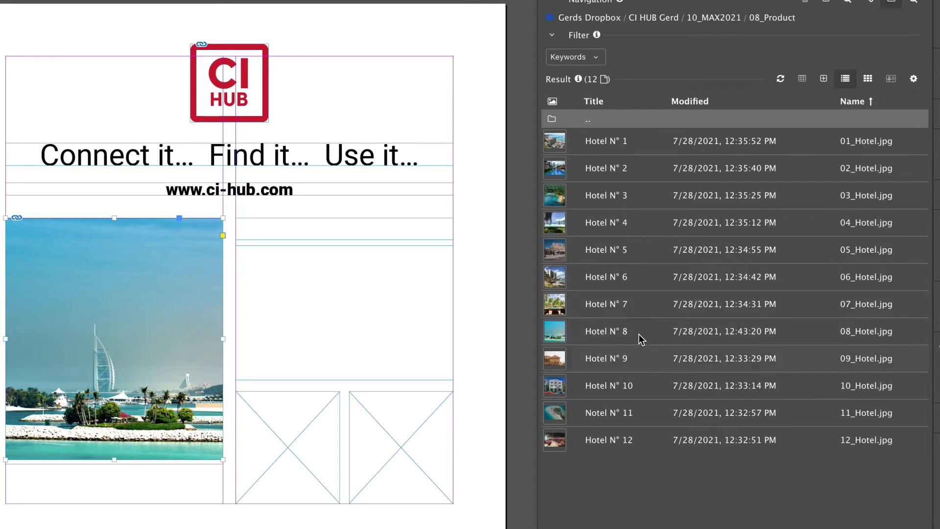
{"action": "right_click", "coordinate": [556, 333]}
Show tiles and prepare an 08_Product upload of DemoStandard.indd, then switch source to local file system
{"action": "left_click", "coordinate": [868, 79]}
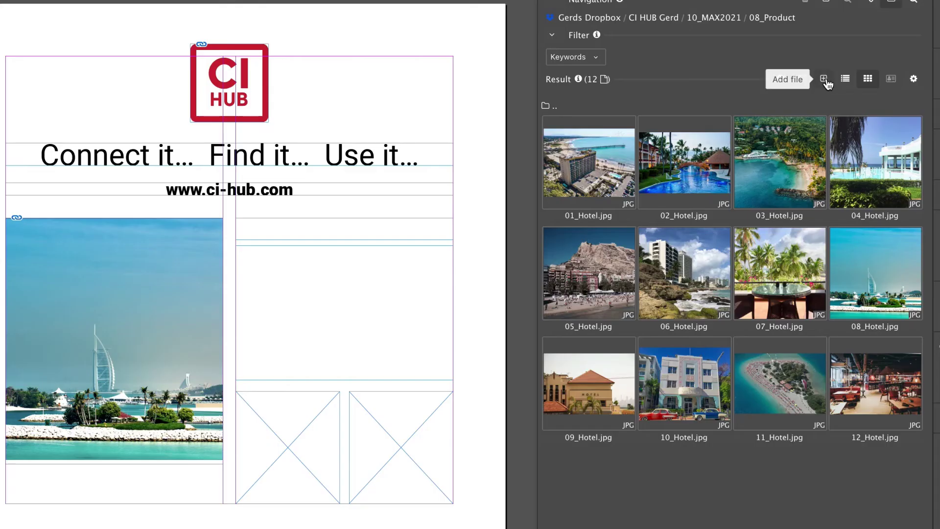
{"action": "left_click", "coordinate": [824, 79]}
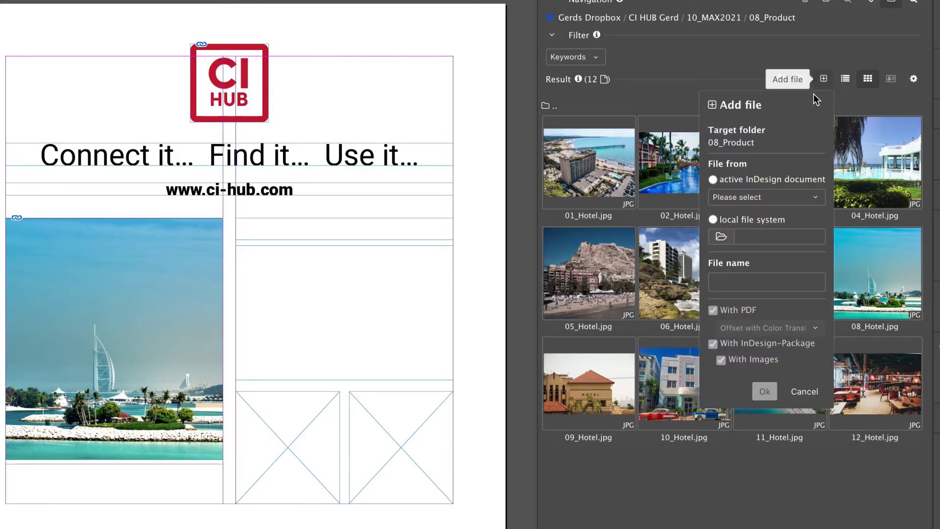
{"action": "left_click", "coordinate": [768, 180]}
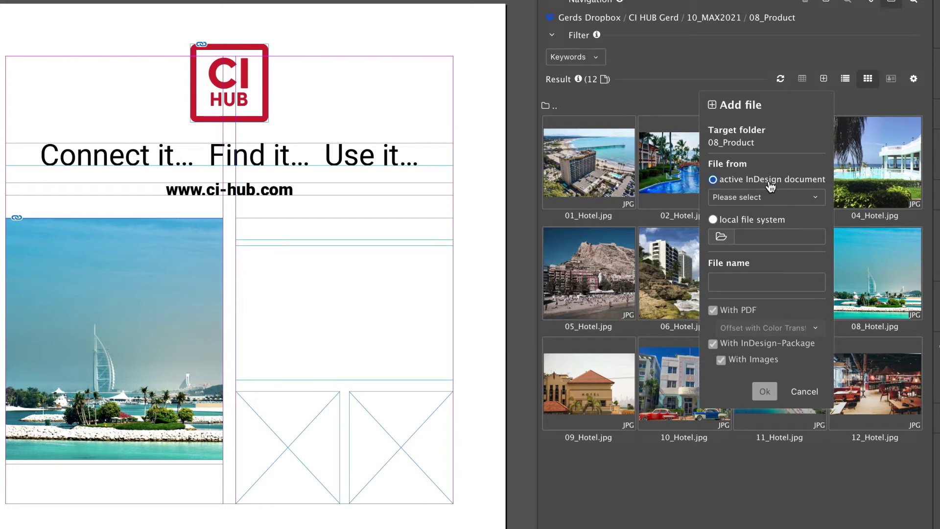
{"action": "left_click", "coordinate": [769, 201]}
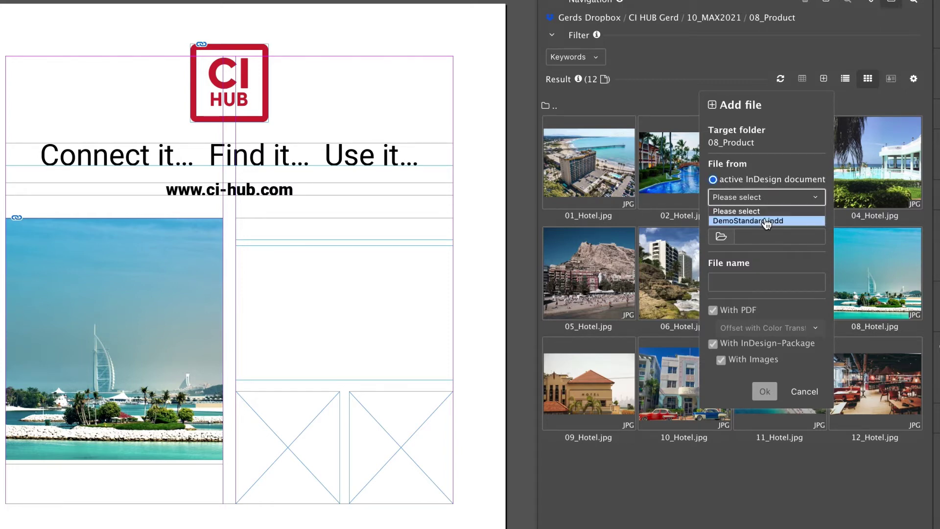
{"action": "left_click", "coordinate": [766, 222]}
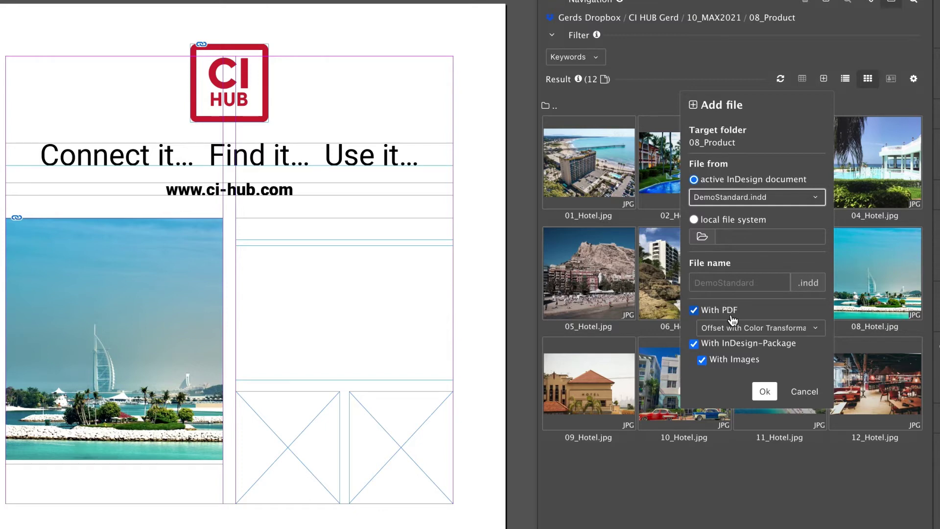
{"action": "left_click", "coordinate": [803, 331]}
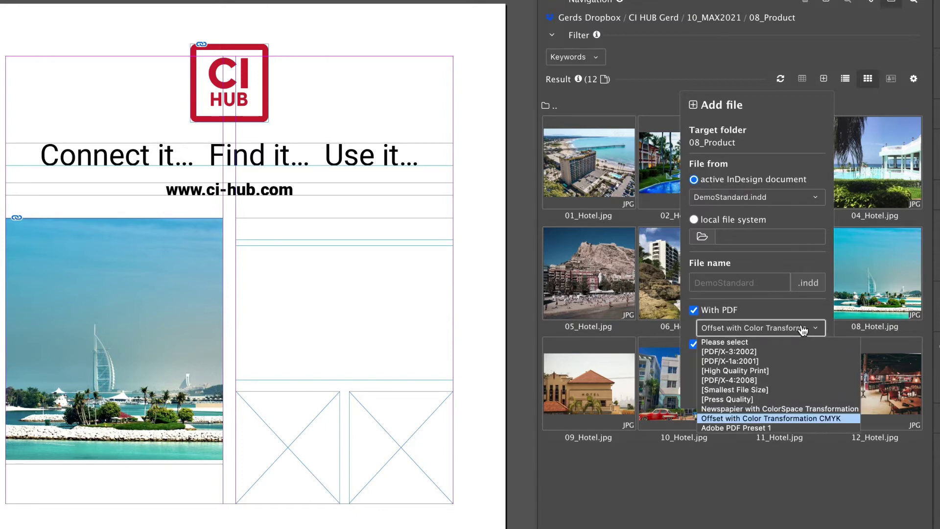
{"action": "left_click", "coordinate": [803, 330]}
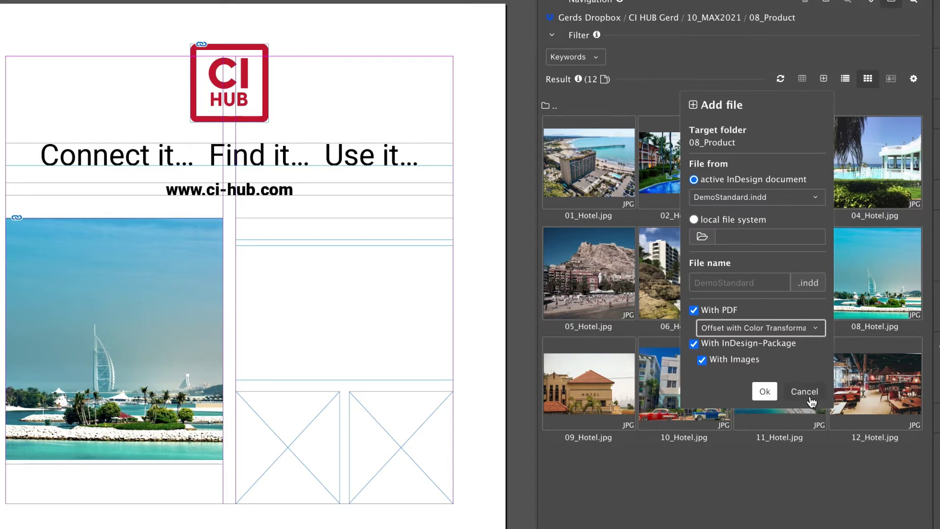
{"action": "left_click", "coordinate": [733, 220]}
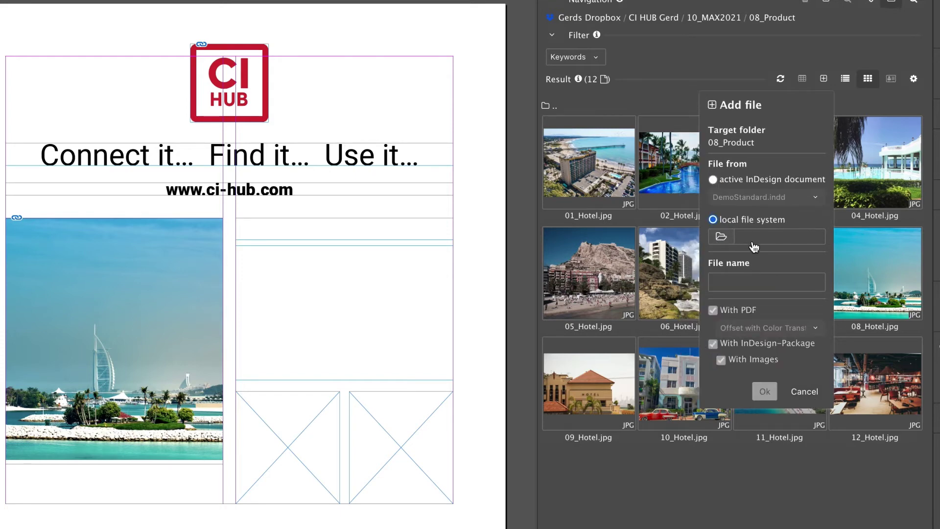
Cancel the file browse and upload dialog, then marquee-select the logo, slogan and web address
{"action": "left_click", "coordinate": [720, 239]}
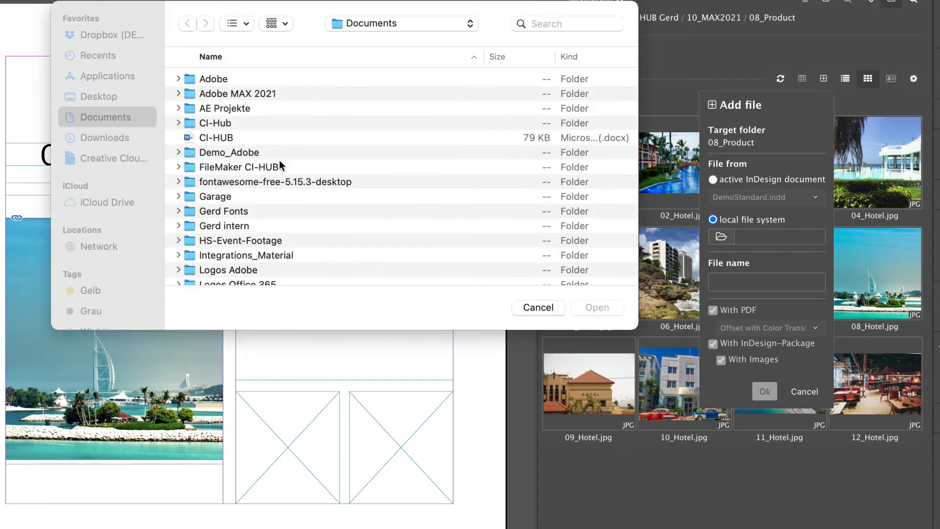
{"action": "left_click", "coordinate": [534, 310]}
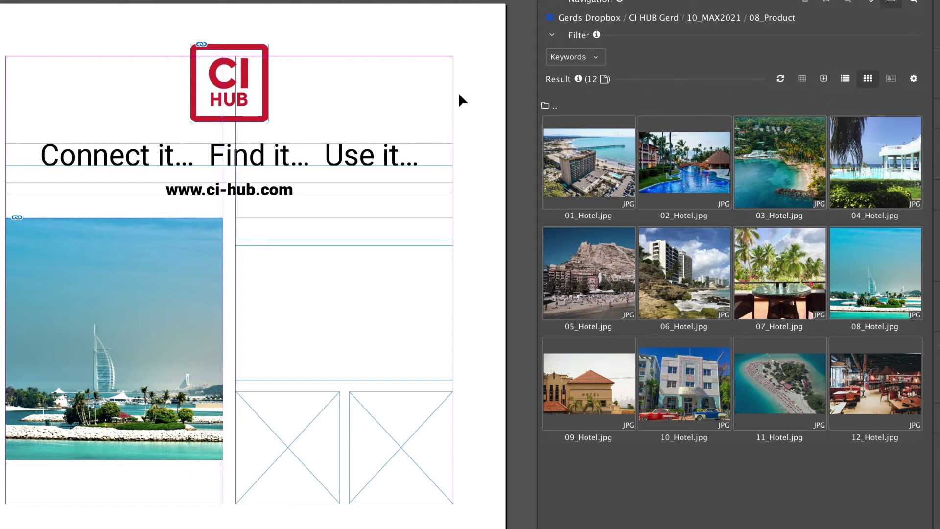
{"action": "left_click_drag", "start_coordinate": [1, 24], "coordinate": [470, 205]}
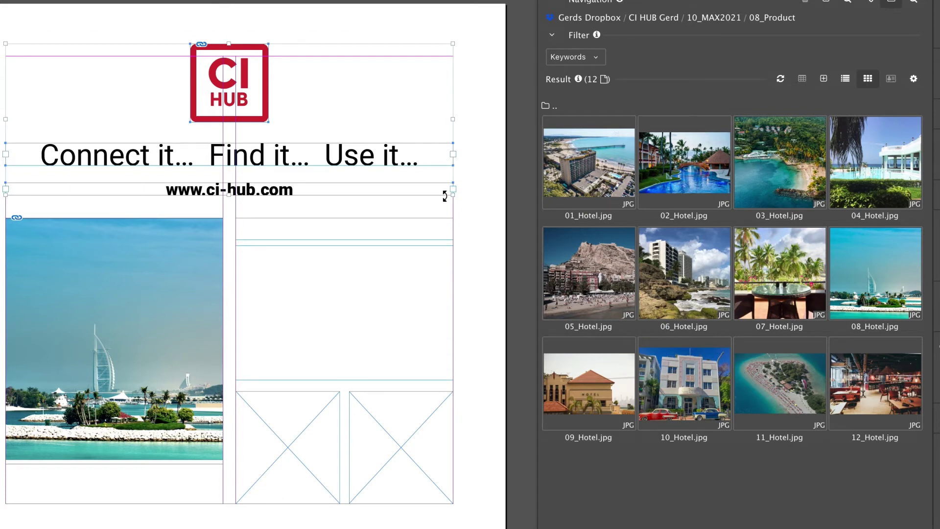
Set up an upload of the selection as Snippet.idms to 08_Product, named 'Name the snippet'
{"action": "left_click", "coordinate": [826, 81]}
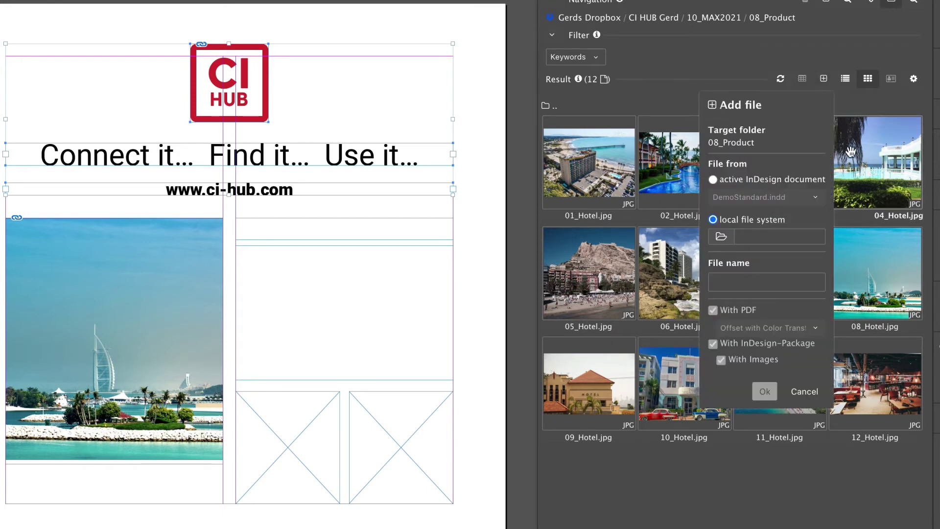
{"action": "left_click", "coordinate": [795, 181]}
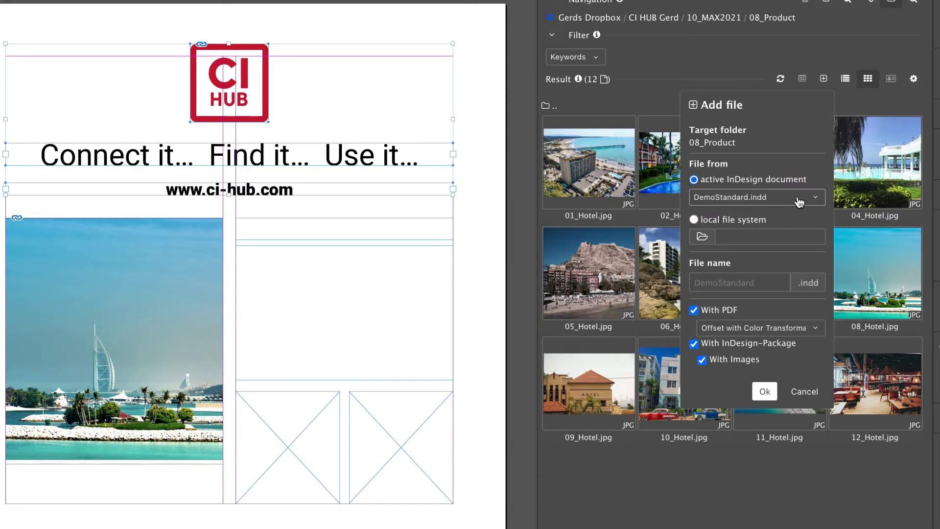
{"action": "left_click", "coordinate": [799, 198]}
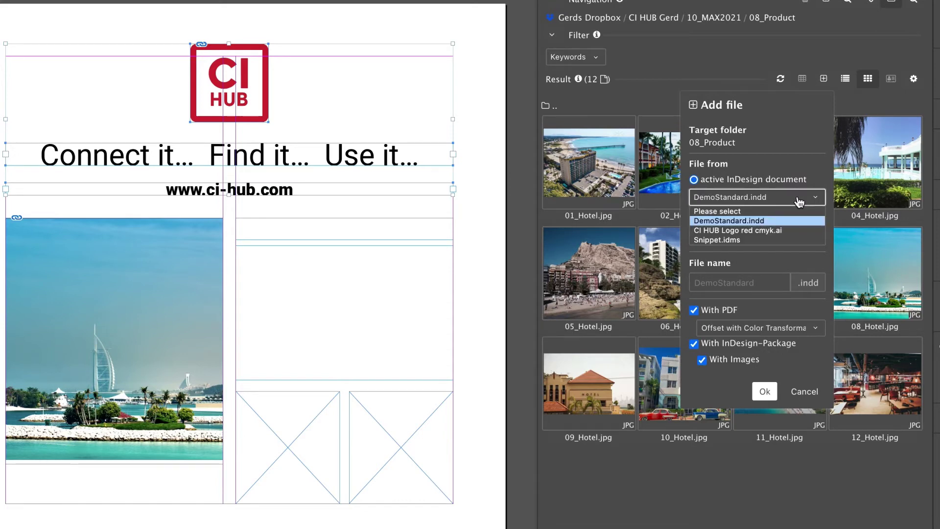
{"action": "left_click", "coordinate": [802, 240]}
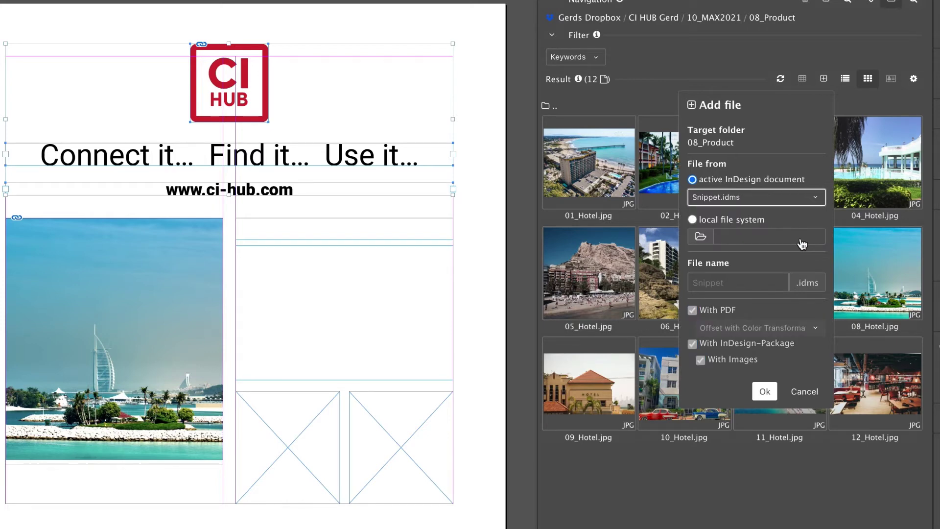
{"action": "left_click", "coordinate": [728, 284]}
{"action": "type", "text": "Na"}
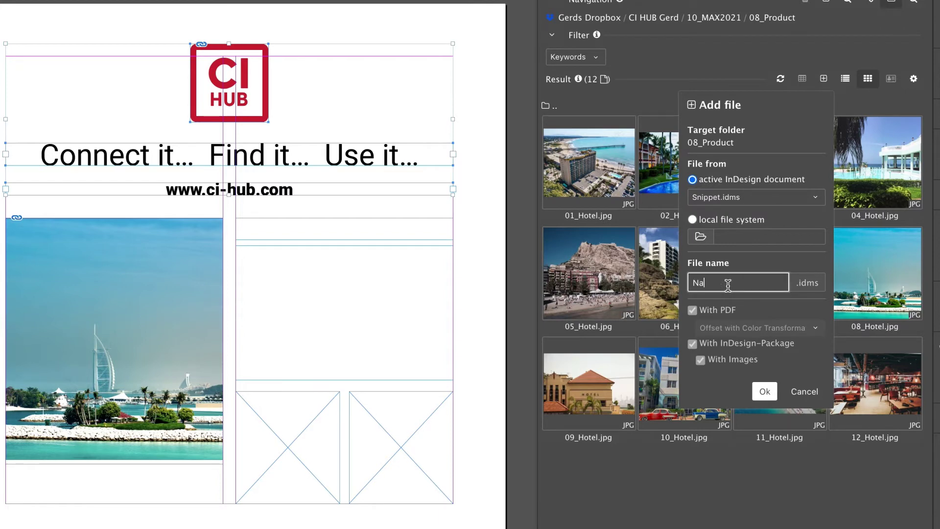
{"action": "type", "text": "me the snippet"}
Upload 'Name the snippet.idms' to 08_Product, then delete it again
{"action": "left_click", "coordinate": [765, 392]}
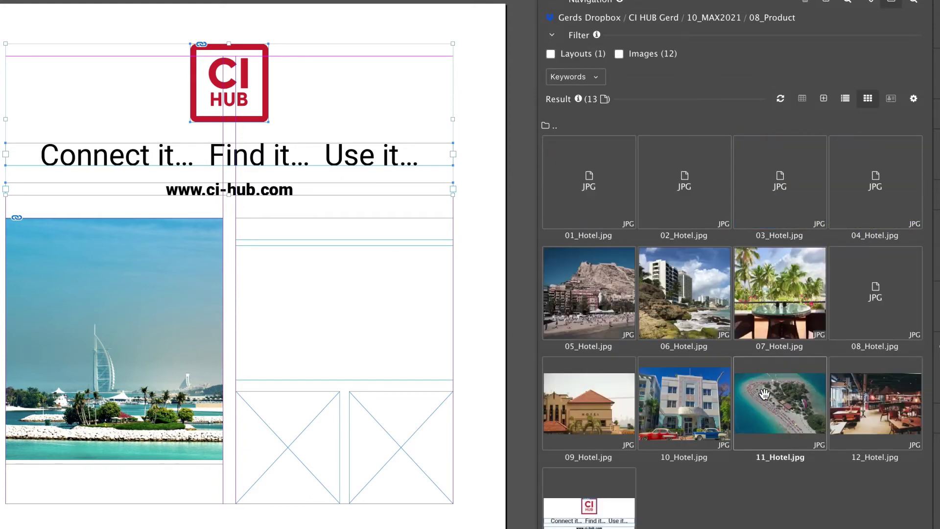
{"action": "left_click", "coordinate": [625, 521]}
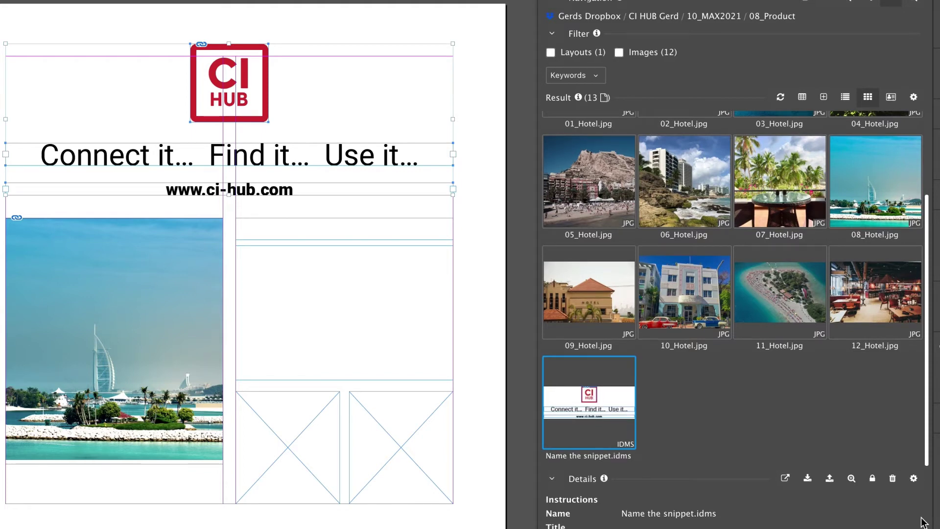
{"action": "left_click", "coordinate": [893, 482]}
{"action": "left_click", "coordinate": [830, 447]}
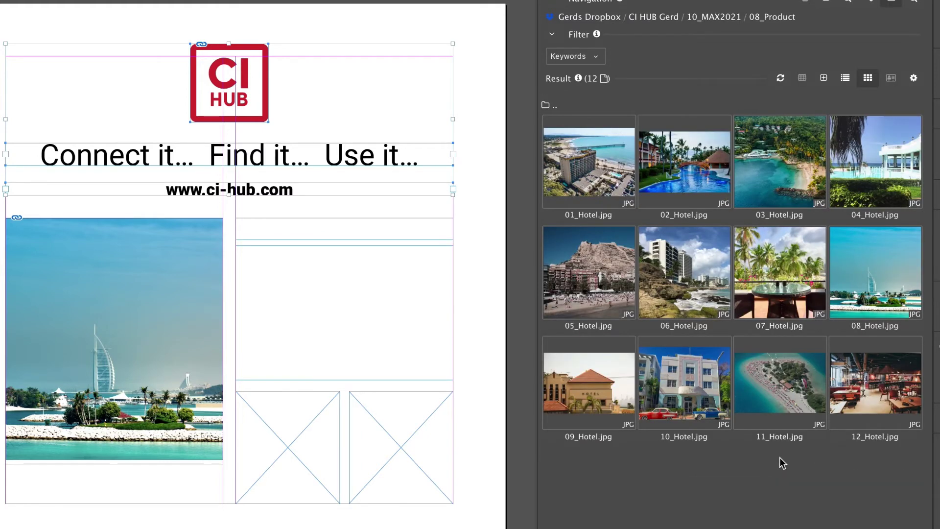
Select the hotel photo frame and browse Pixelboxx to Gerd > Testing_Metadata
{"action": "left_click", "coordinate": [469, 136]}
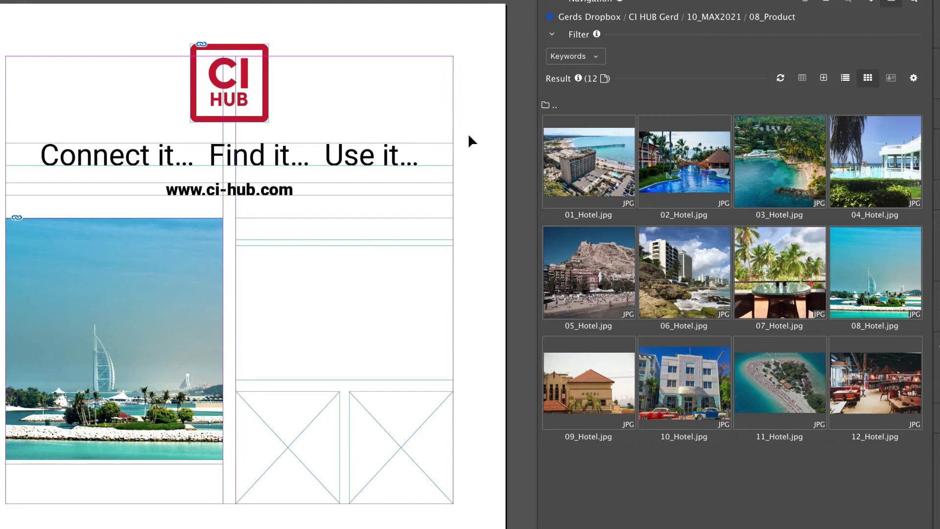
{"action": "left_click", "coordinate": [195, 299]}
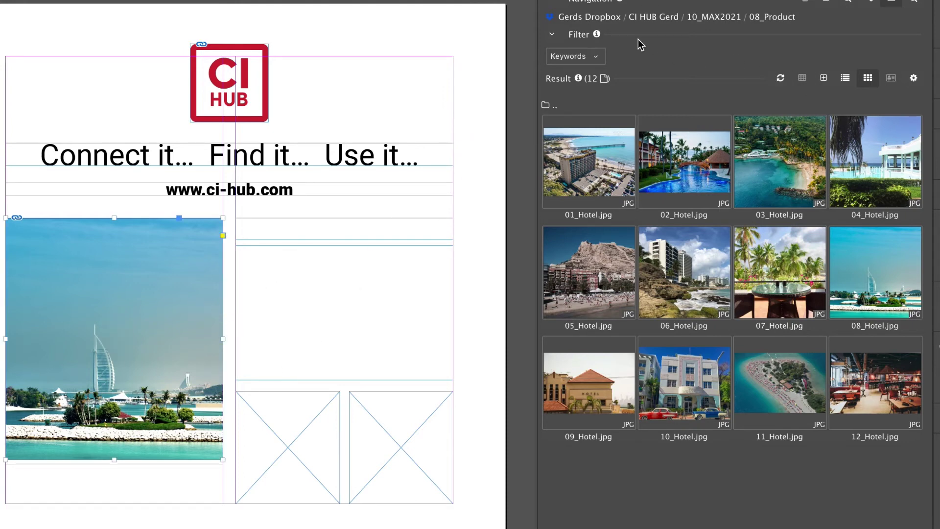
{"action": "left_click", "coordinate": [605, 17]}
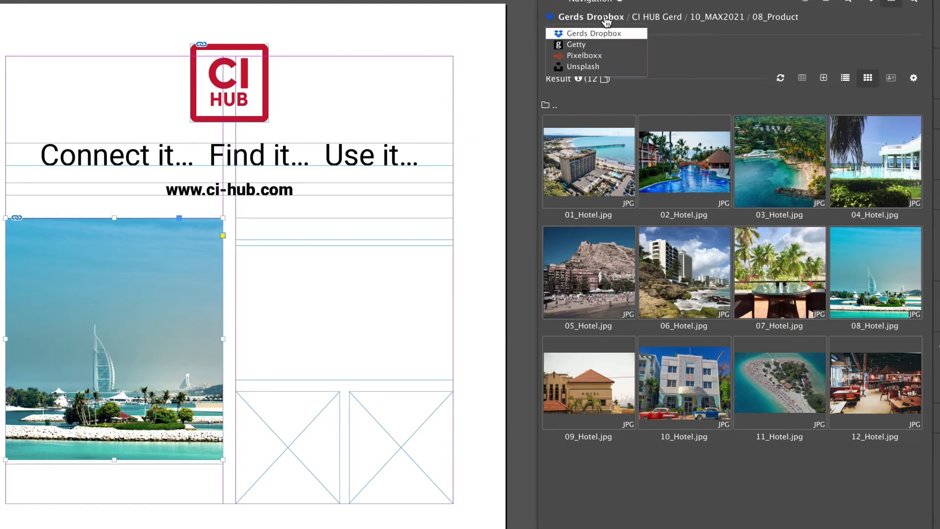
{"action": "left_click", "coordinate": [587, 55]}
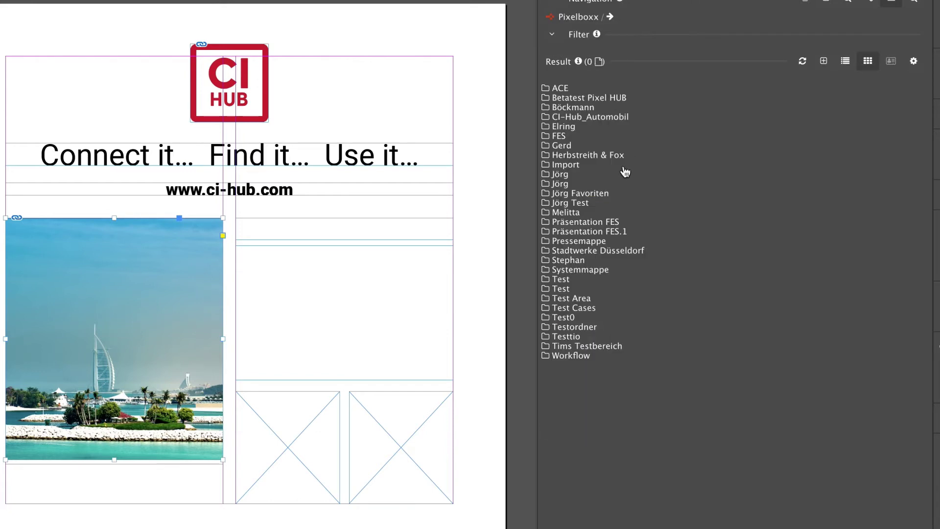
{"action": "left_click", "coordinate": [568, 146]}
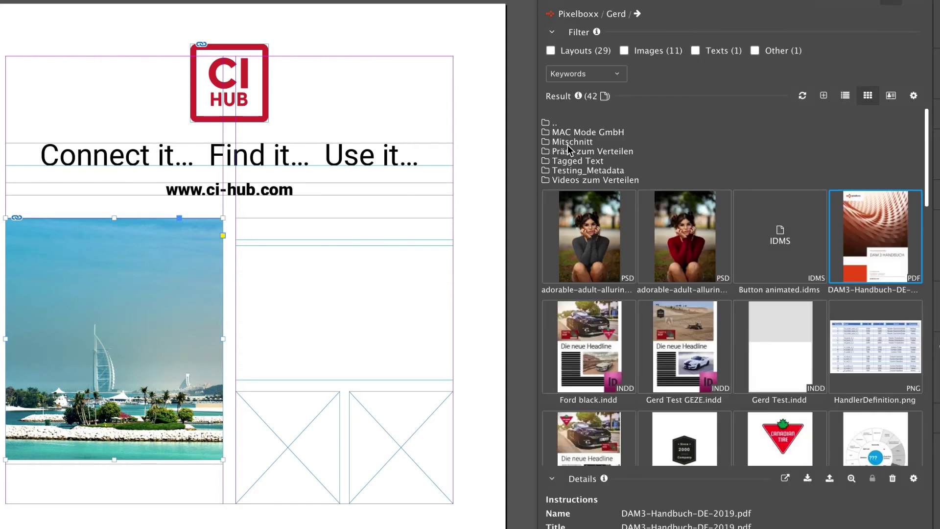
{"action": "left_click", "coordinate": [580, 170]}
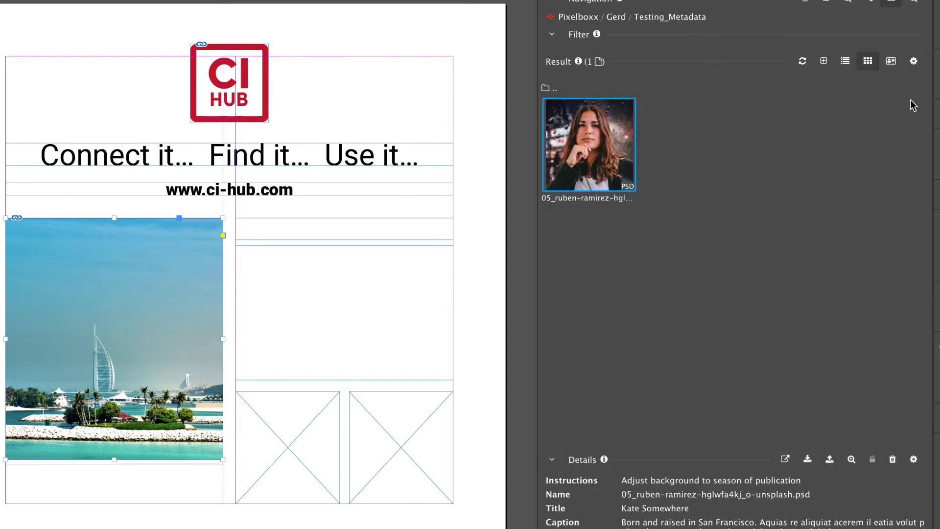
Upload 08_Hotel.jpg from the active document to Testing_Metadata
{"action": "left_click", "coordinate": [824, 64]}
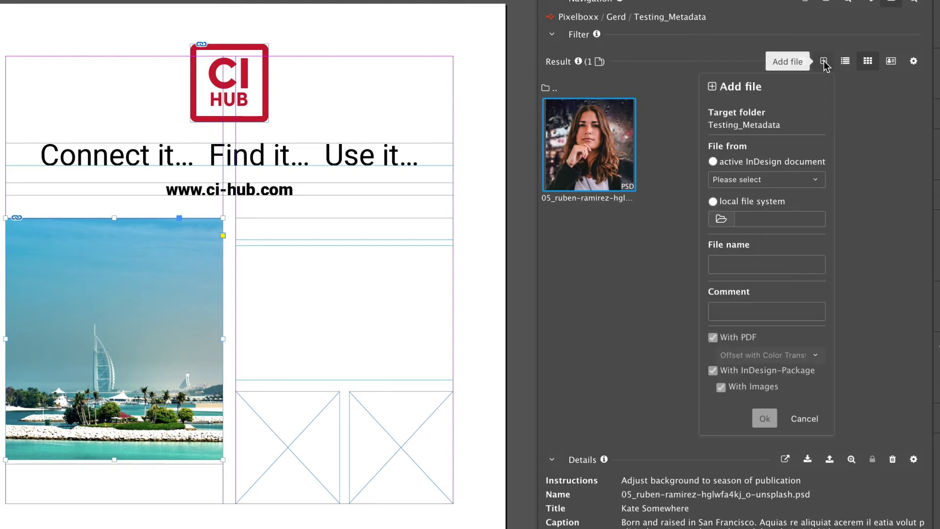
{"action": "left_click", "coordinate": [754, 162]}
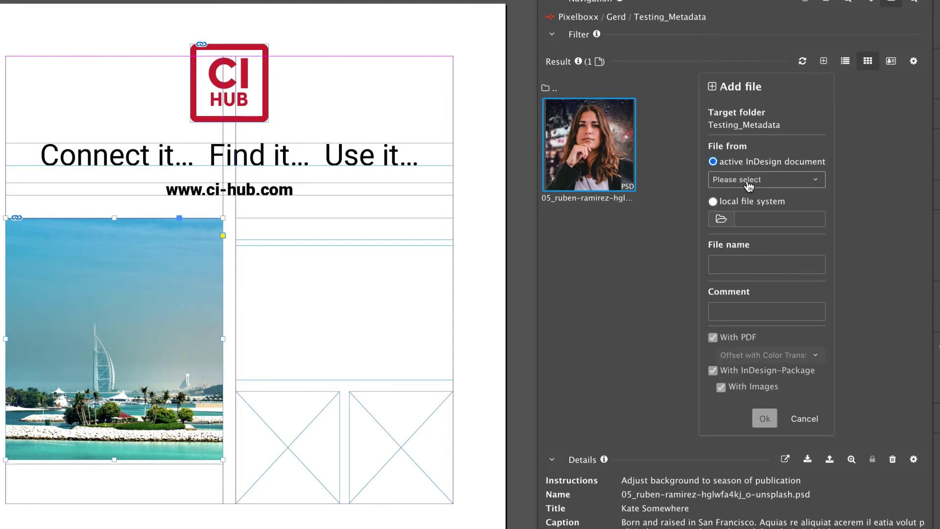
{"action": "left_click", "coordinate": [747, 180]}
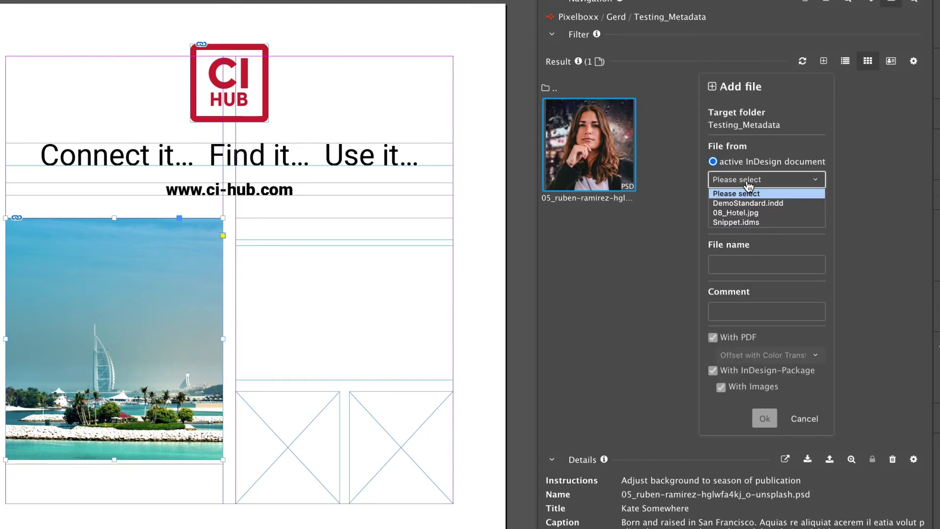
{"action": "left_click", "coordinate": [754, 216]}
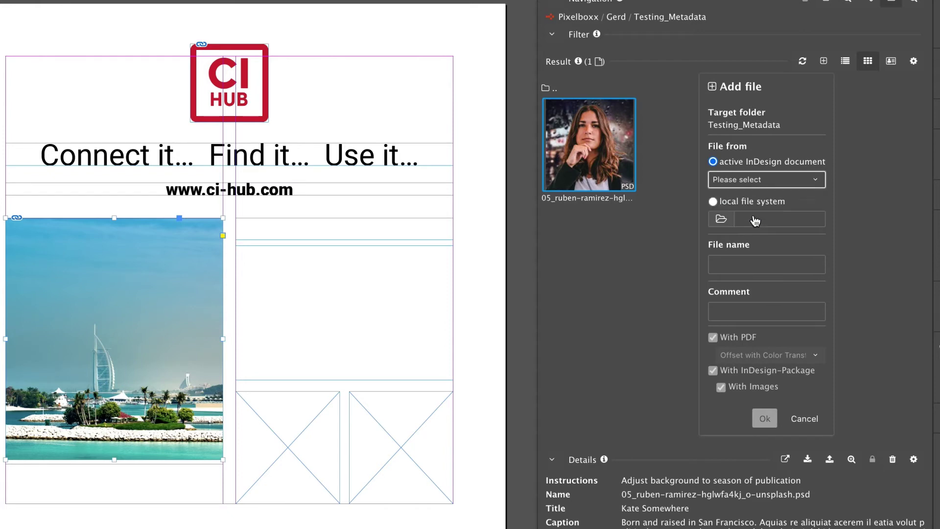
{"action": "left_click", "coordinate": [766, 420]}
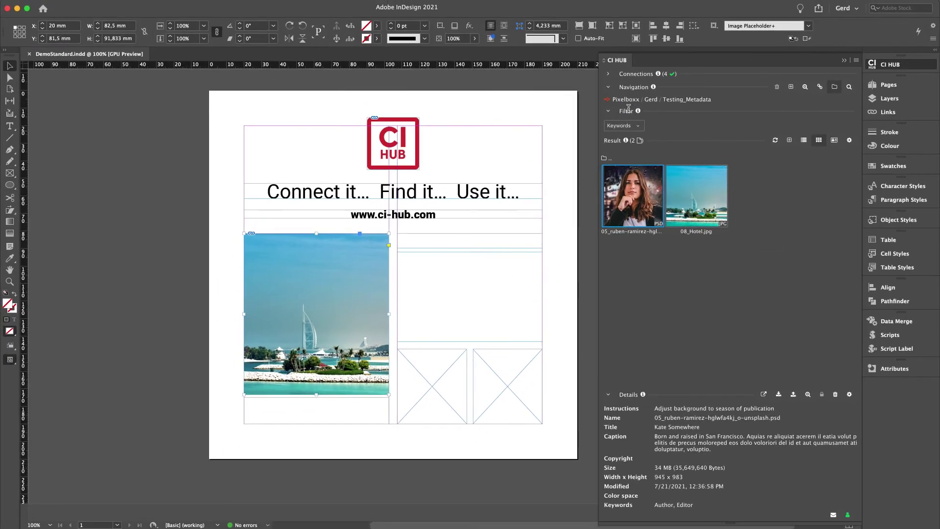
Return the CI HUB panel to Gerds Dropbox's 08_Product folder via the storage breadcrumb list
{"action": "left_click", "coordinate": [628, 102]}
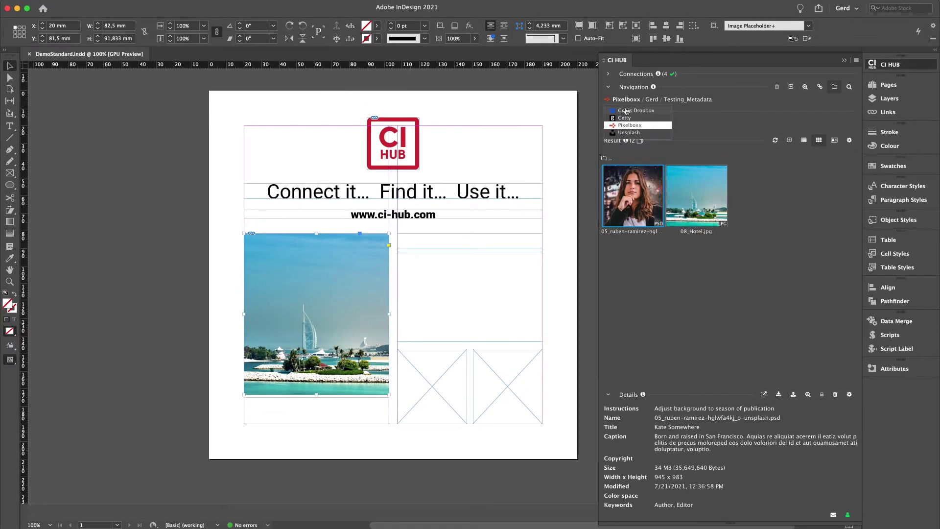
{"action": "left_click", "coordinate": [625, 118]}
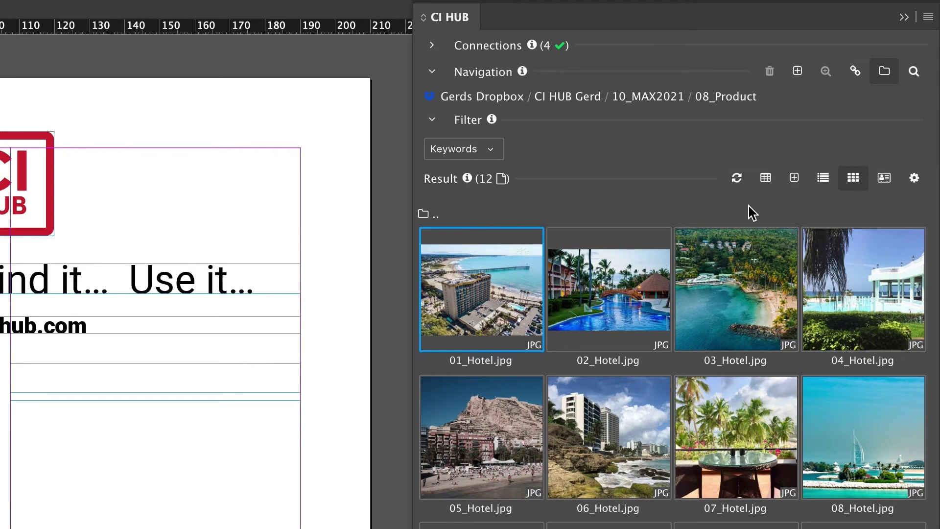
Select all twelve 08_Product hotel images and export their metadata to CSV, viewing it in Excel
{"action": "left_click", "coordinate": [577, 263], "text": "shift"}
{"action": "left_click", "coordinate": [734, 289], "text": "shift"}
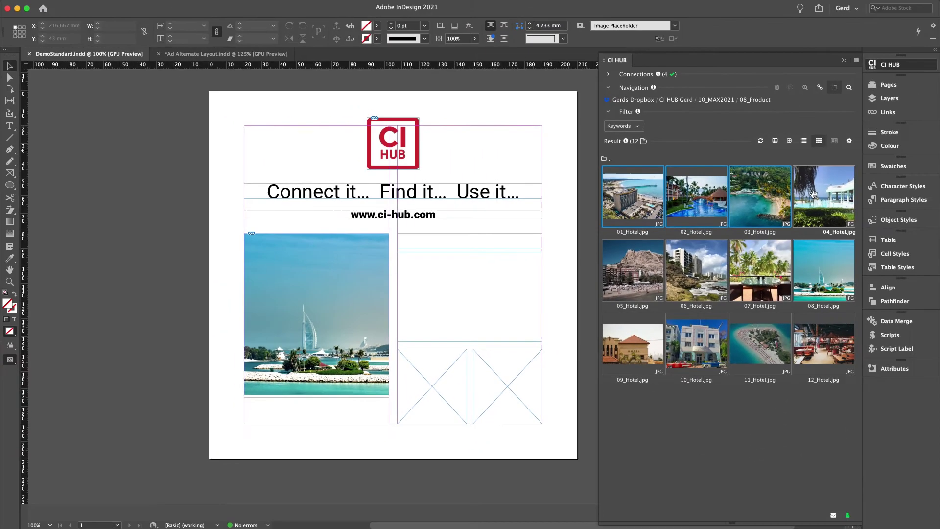
{"action": "left_click", "coordinate": [813, 194], "text": "shift"}
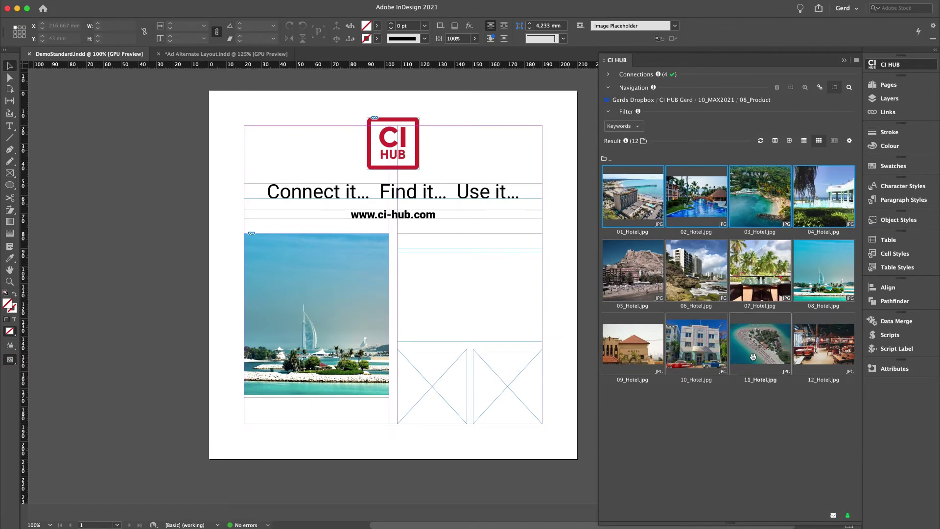
{"action": "left_click", "coordinate": [633, 265], "text": "shift"}
{"action": "left_click", "coordinate": [705, 267], "text": "shift"}
{"action": "left_click", "coordinate": [761, 266], "text": "shift"}
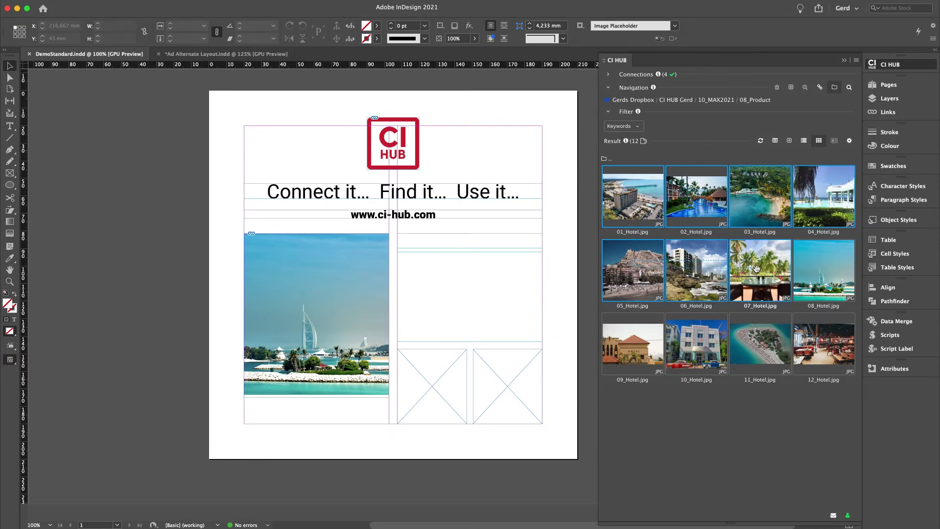
{"action": "left_click", "coordinate": [810, 281], "text": "shift"}
{"action": "left_click", "coordinate": [813, 328], "text": "shift"}
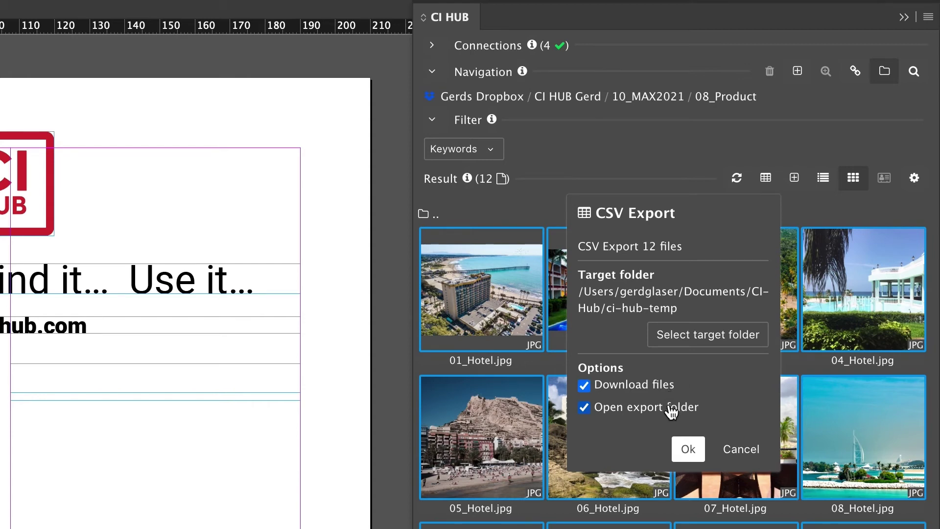
{"action": "left_click", "coordinate": [697, 459]}
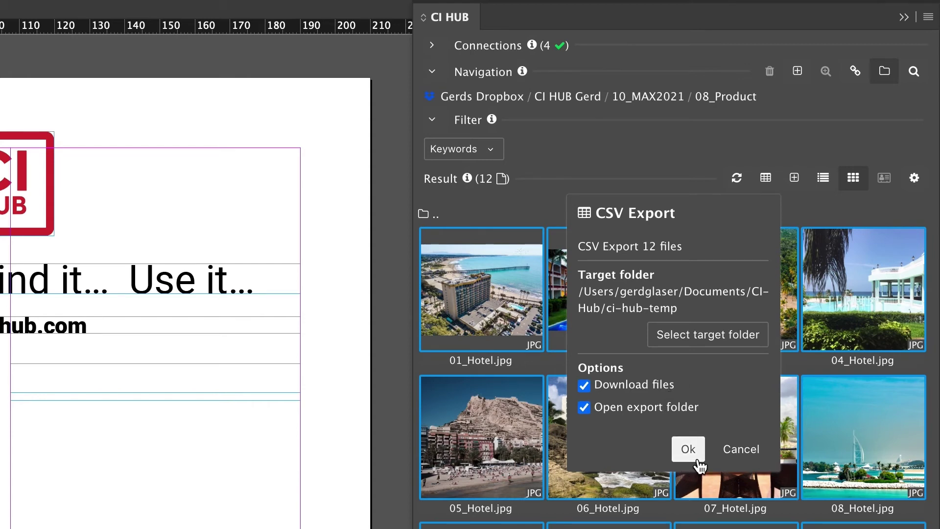
{"action": "key", "text": "super+Tab"}
{"action": "key", "text": "super+Tab"}
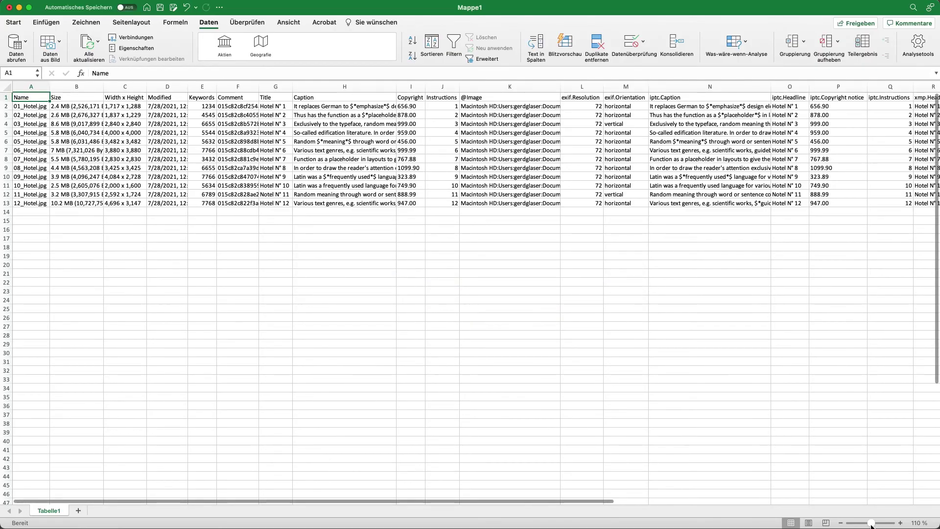
{"action": "left_click_drag", "start_coordinate": [872, 526], "coordinate": [870, 526]}
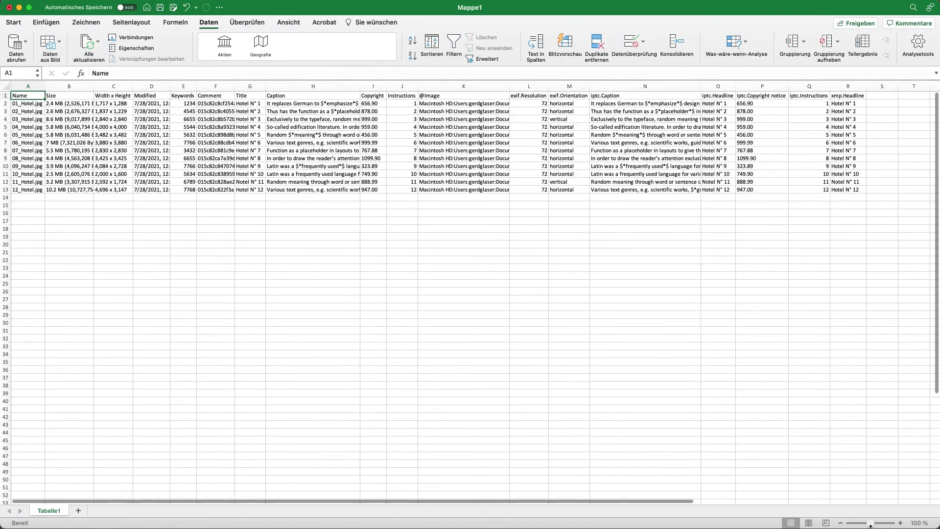
Back in InDesign, deselect the hotel thumbnails and open Data Merge options in the Ad Alternate Layout document
{"action": "key", "text": "super+Tab"}
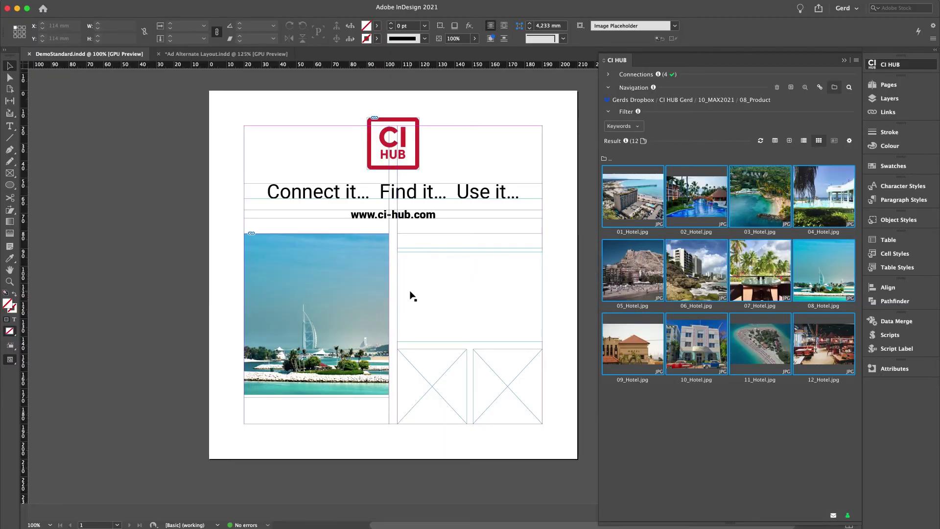
{"action": "left_click", "coordinate": [645, 421]}
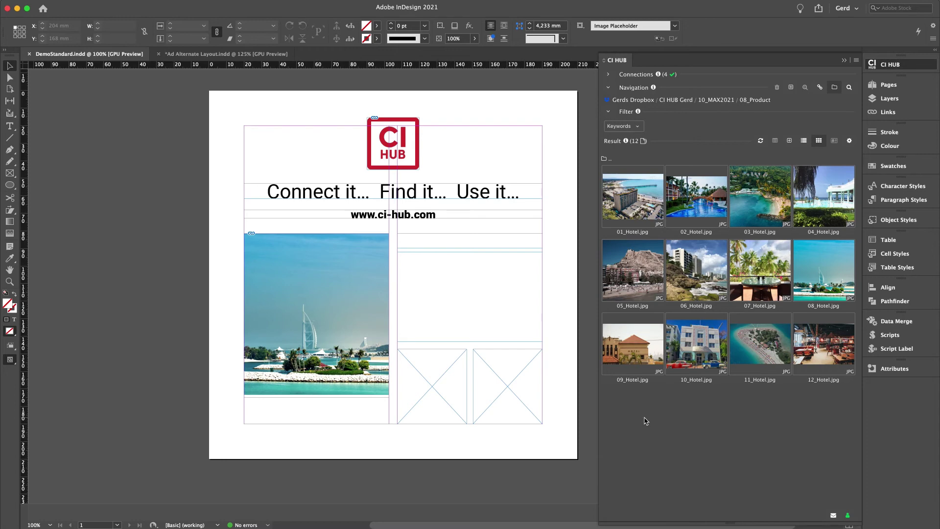
{"action": "left_click", "coordinate": [242, 56]}
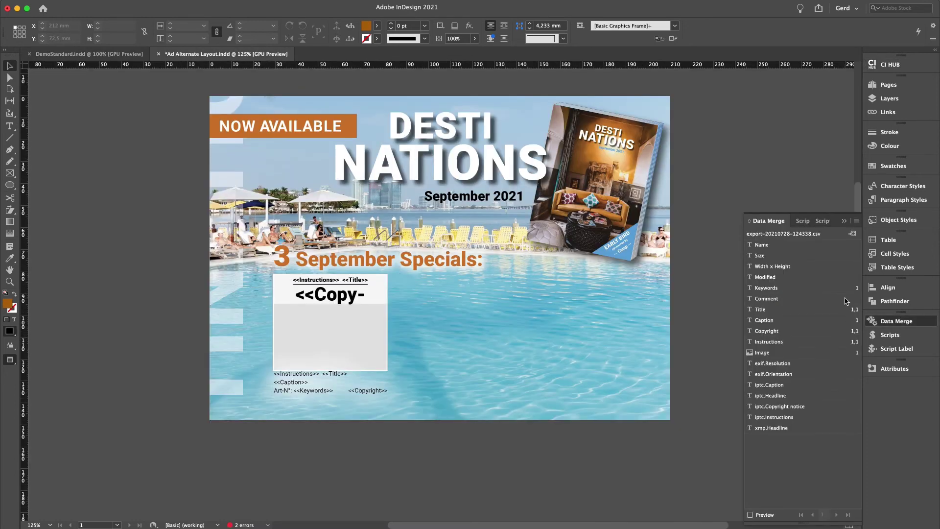
{"action": "left_click", "coordinate": [857, 220]}
{"action": "left_click", "coordinate": [829, 286]}
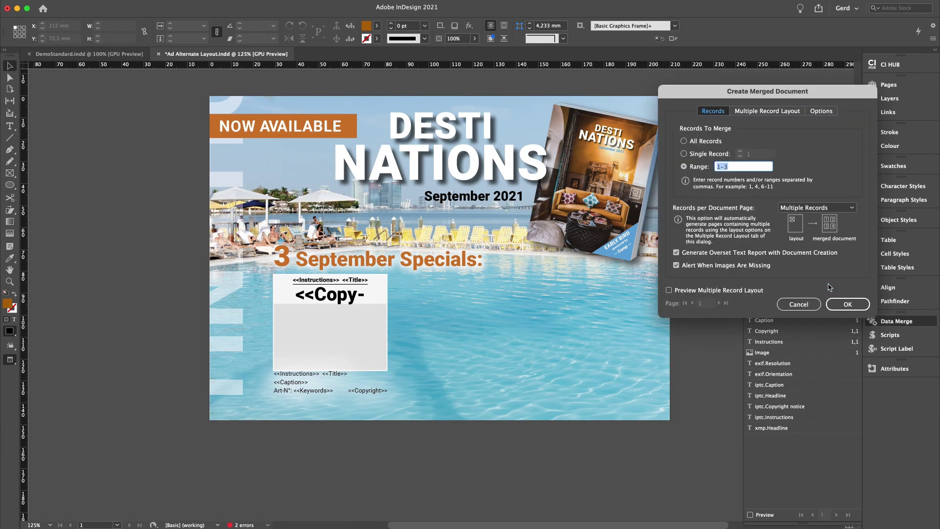
{"action": "left_click", "coordinate": [696, 293]}
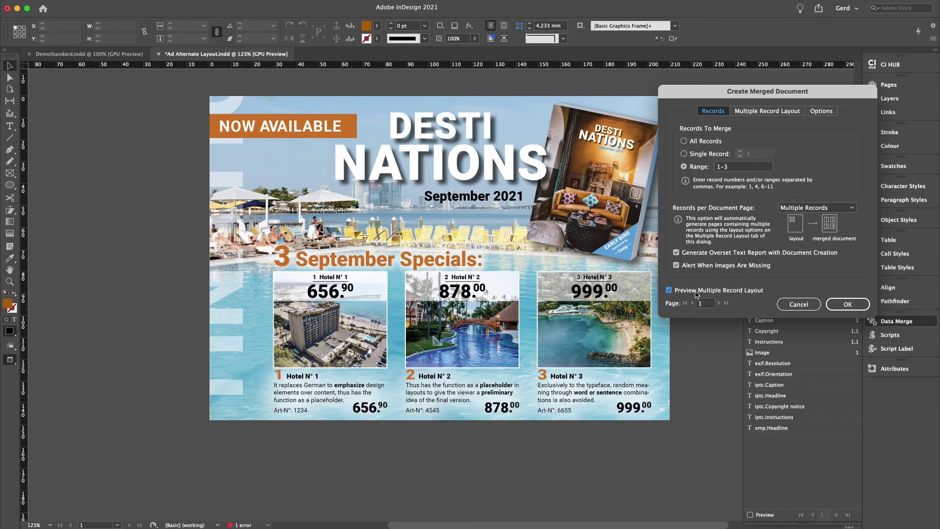
{"action": "left_click", "coordinate": [735, 168]}
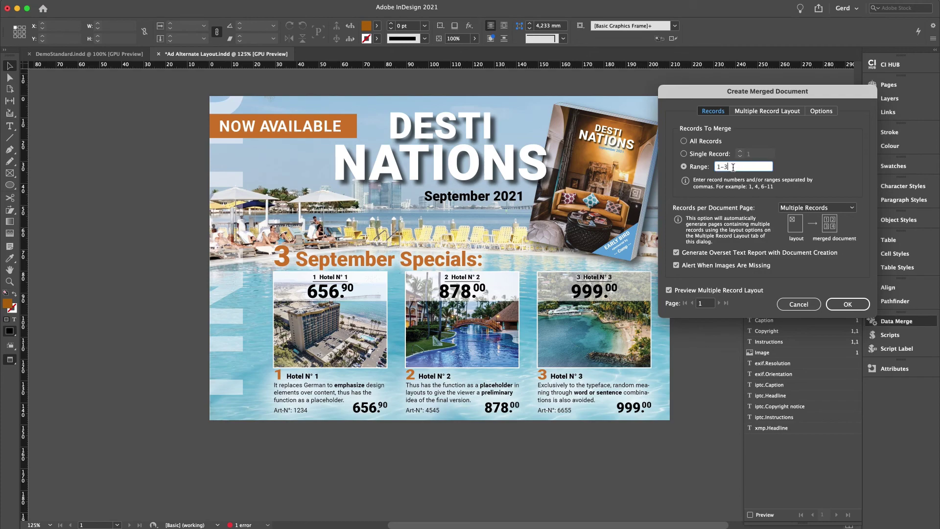
{"action": "type", "text": "2,"}
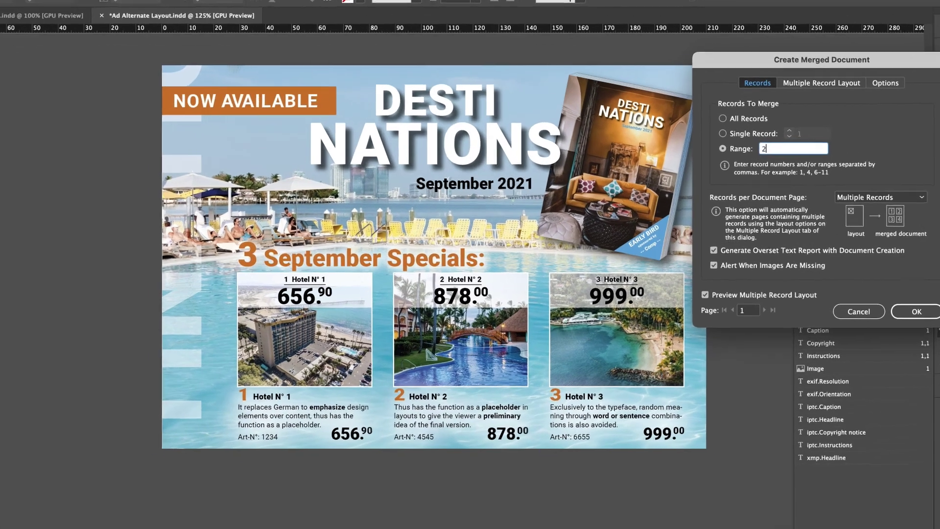
{"action": "type", "text": "4,"}
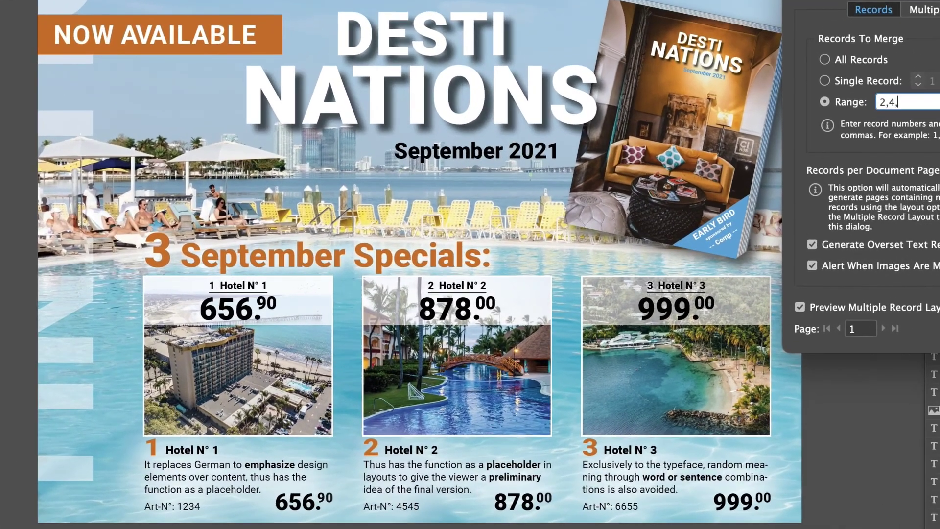
{"action": "type", "text": "7"}
{"action": "left_click", "coordinate": [864, 332]}
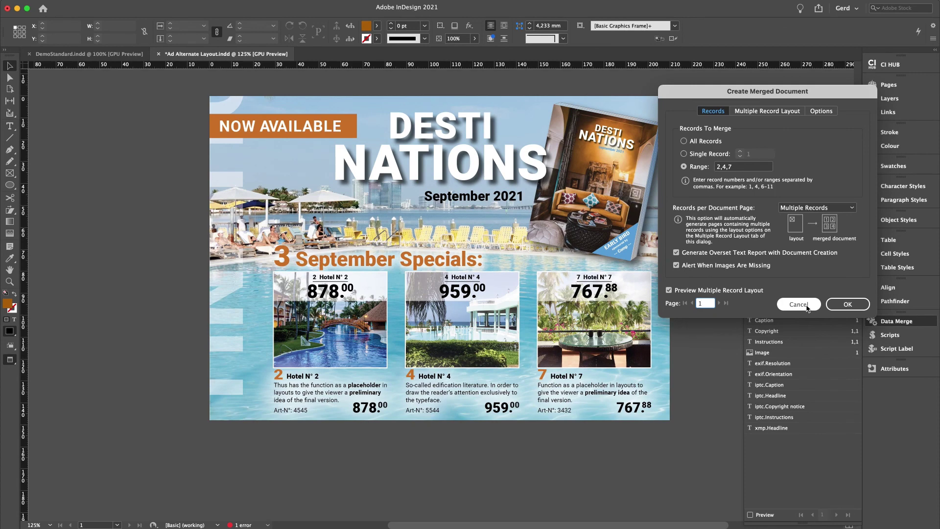
{"action": "left_click", "coordinate": [798, 304]}
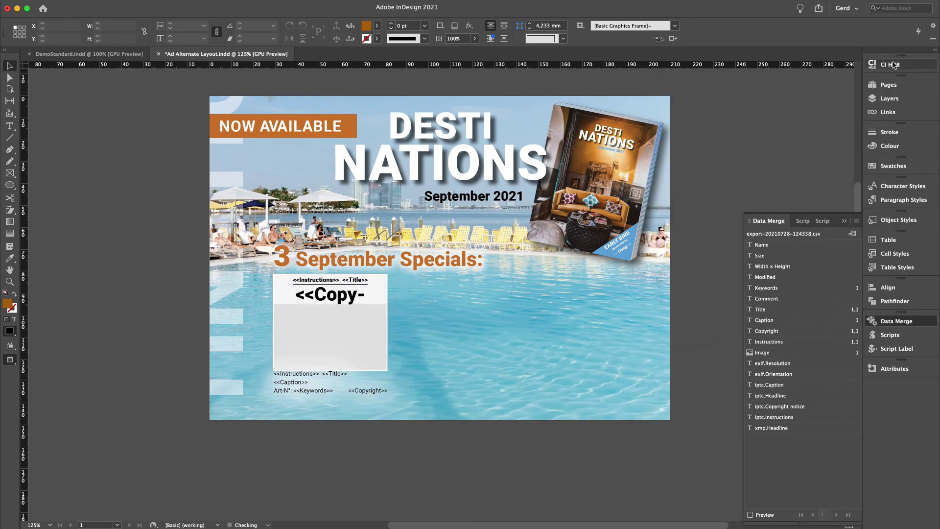
Reopen the CI HUB asset panel and bring DemoStandard.indd to the front
{"action": "left_click", "coordinate": [890, 65]}
{"action": "left_click", "coordinate": [132, 55]}
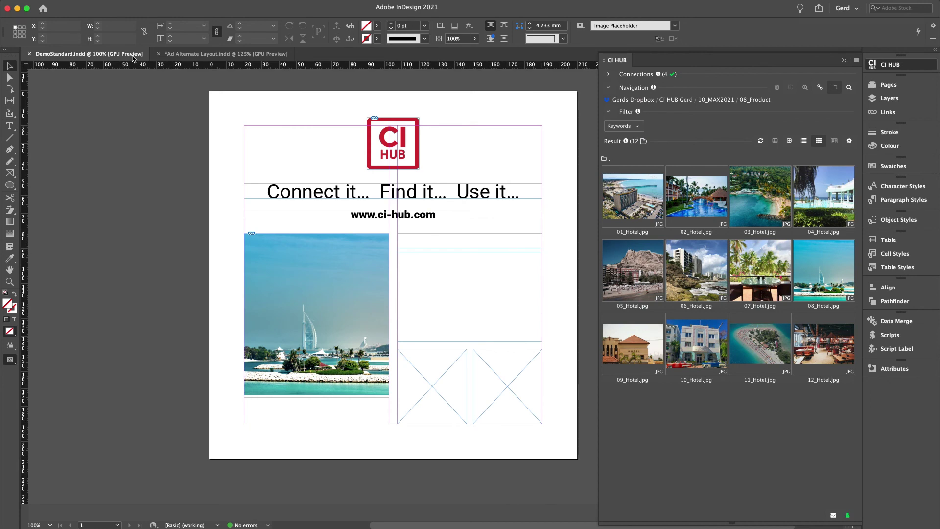